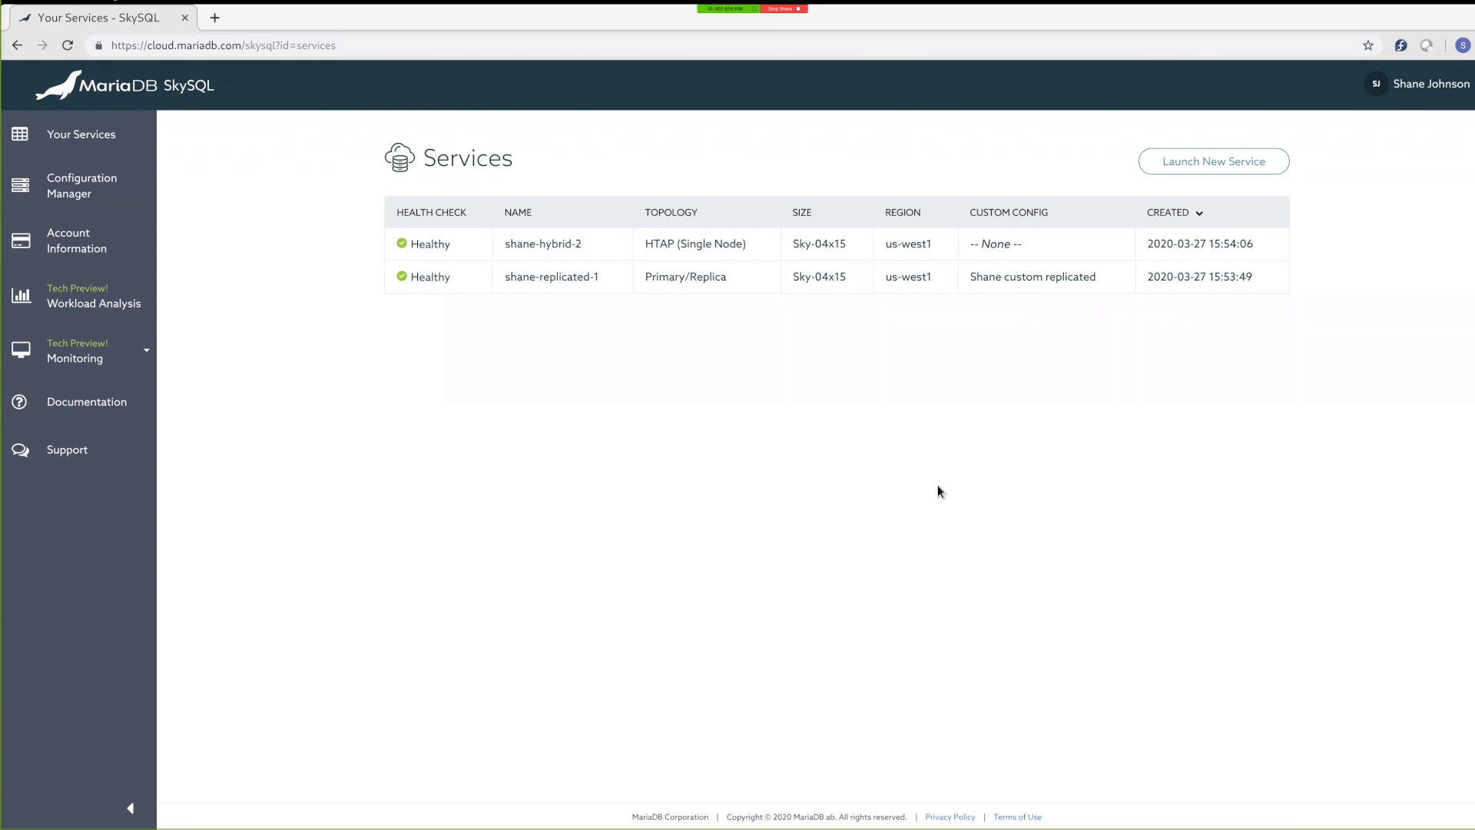
Step: Start a new MariaDB Platform for Transactions service and set its transactional storage size to 1,000 GB
left_click(1175, 167)
left_click(811, 205)
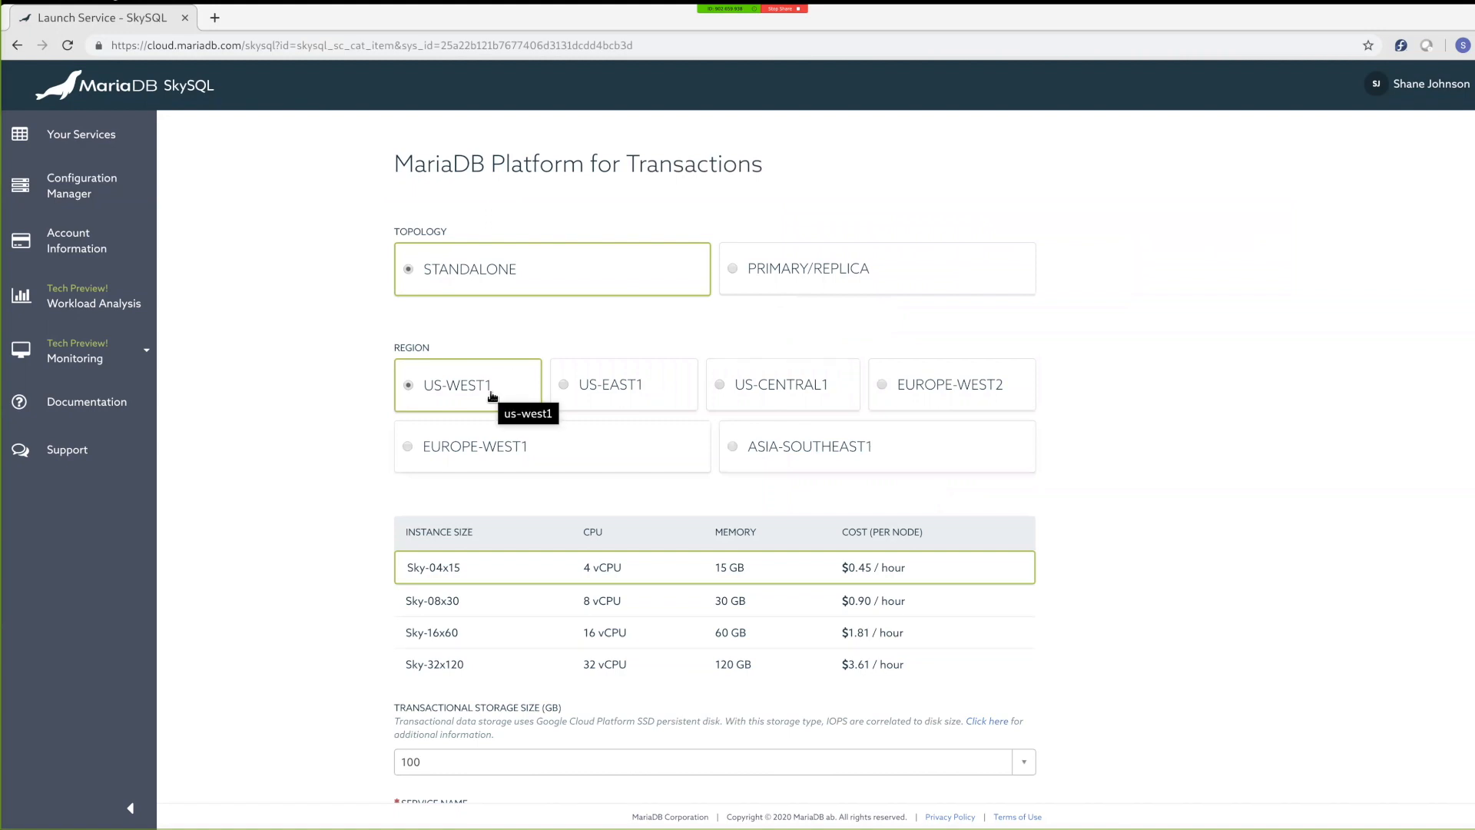
scroll(311, 510, "down", 1)
scroll(311, 507, "down", 2)
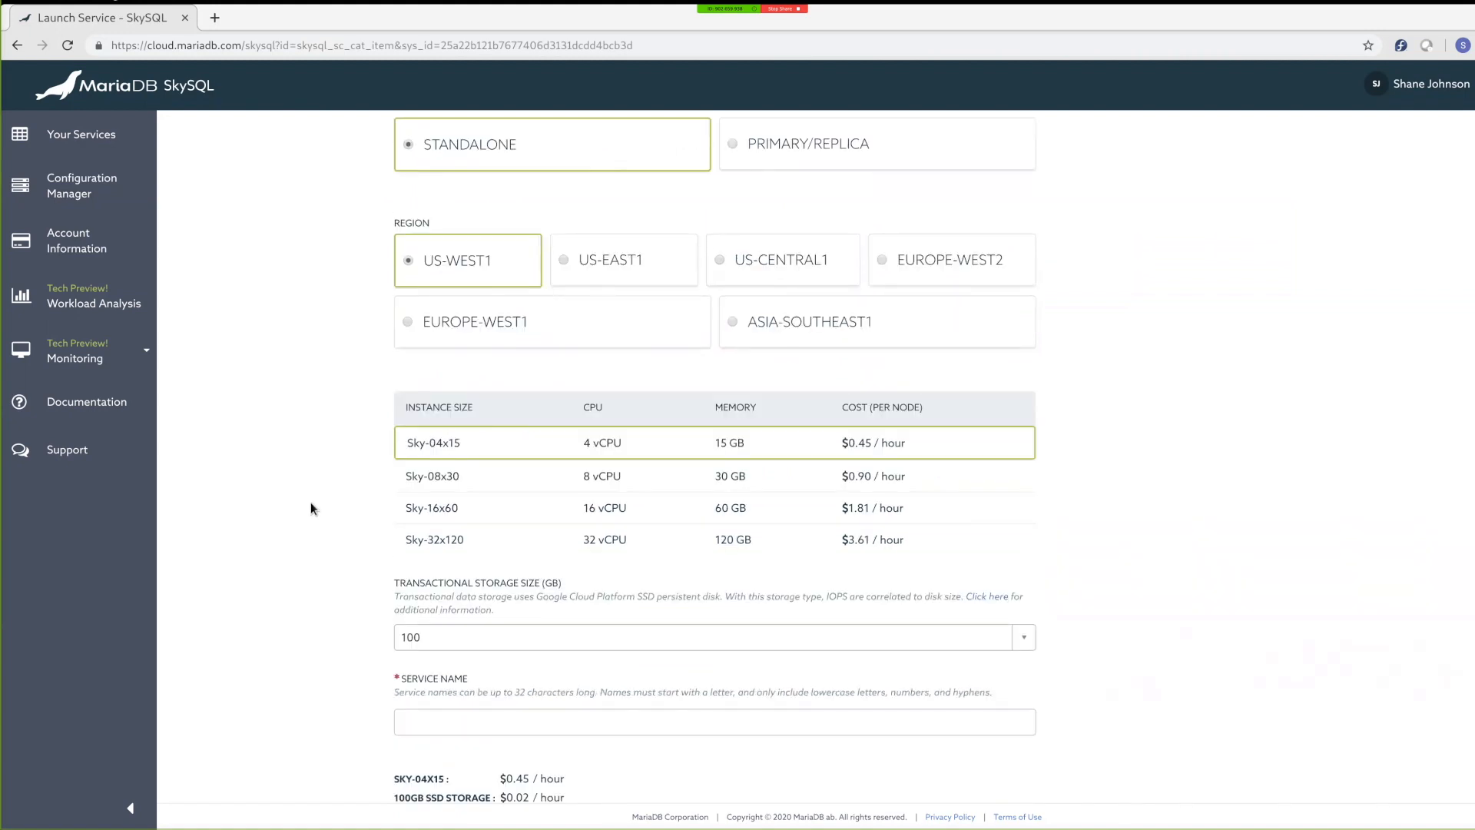
scroll(311, 508, "down", 1)
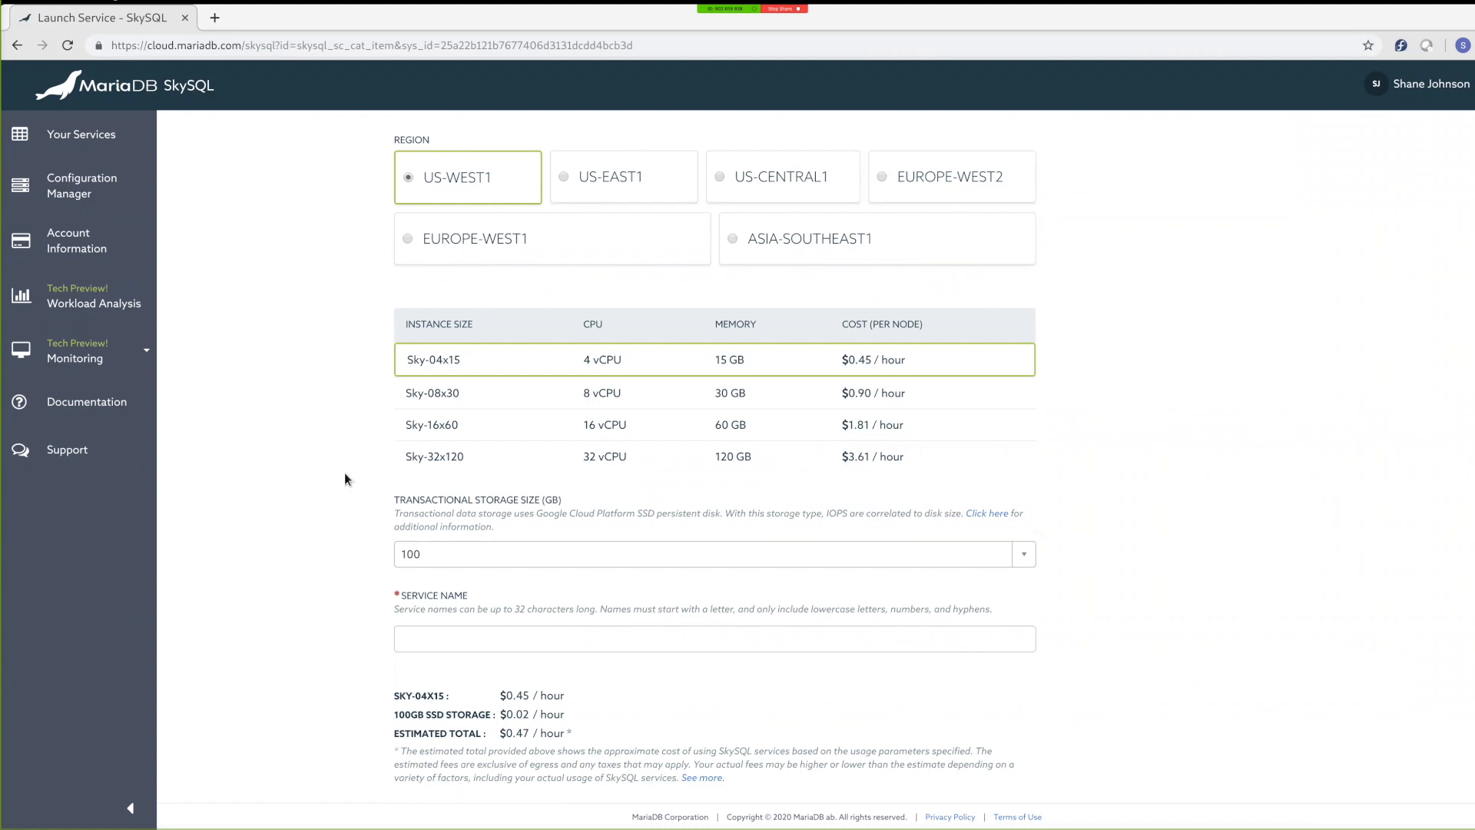
scroll(345, 474, "down", 1)
left_click(446, 466)
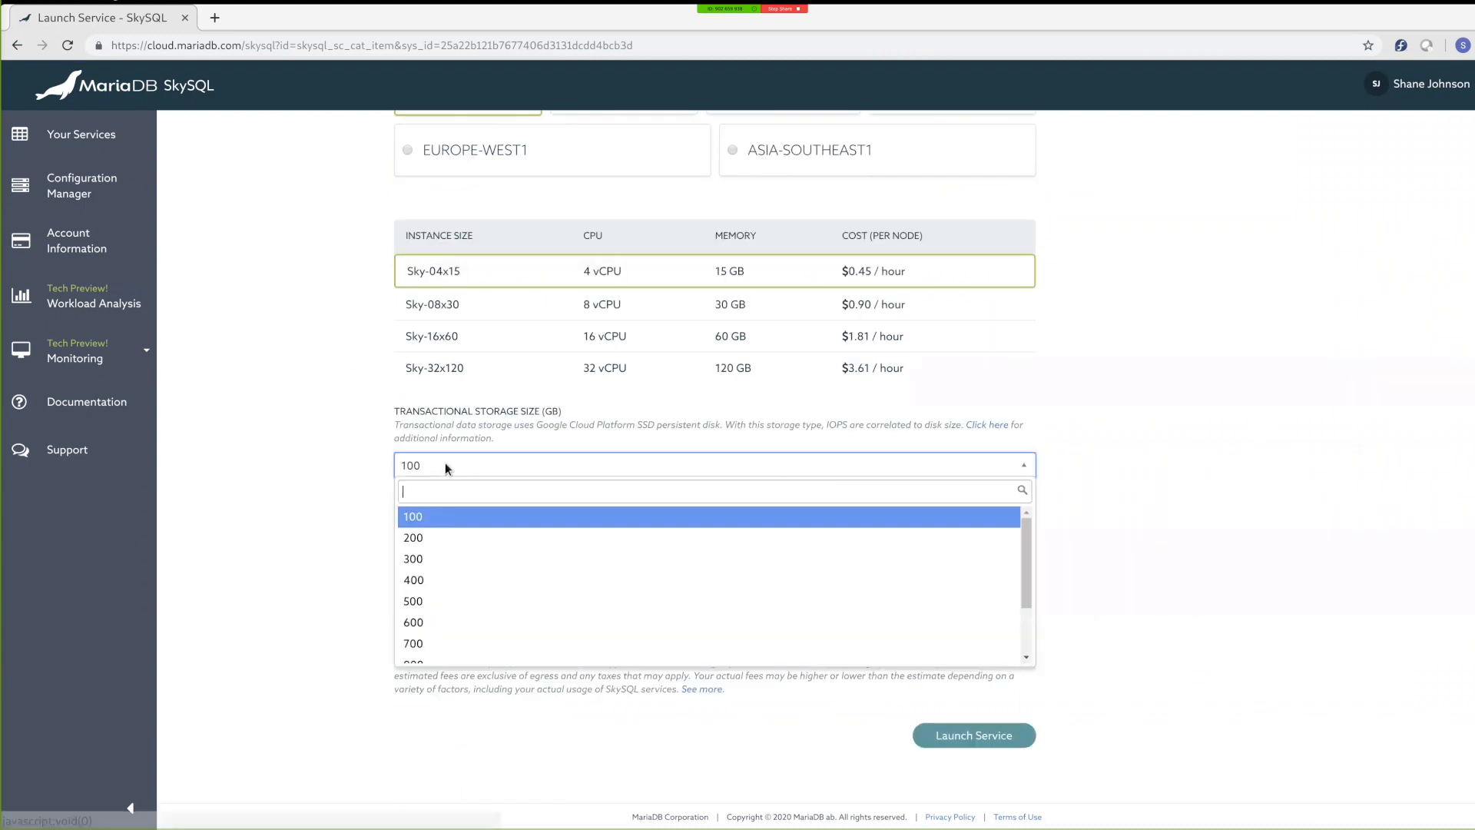
scroll(451, 635, "down", 1)
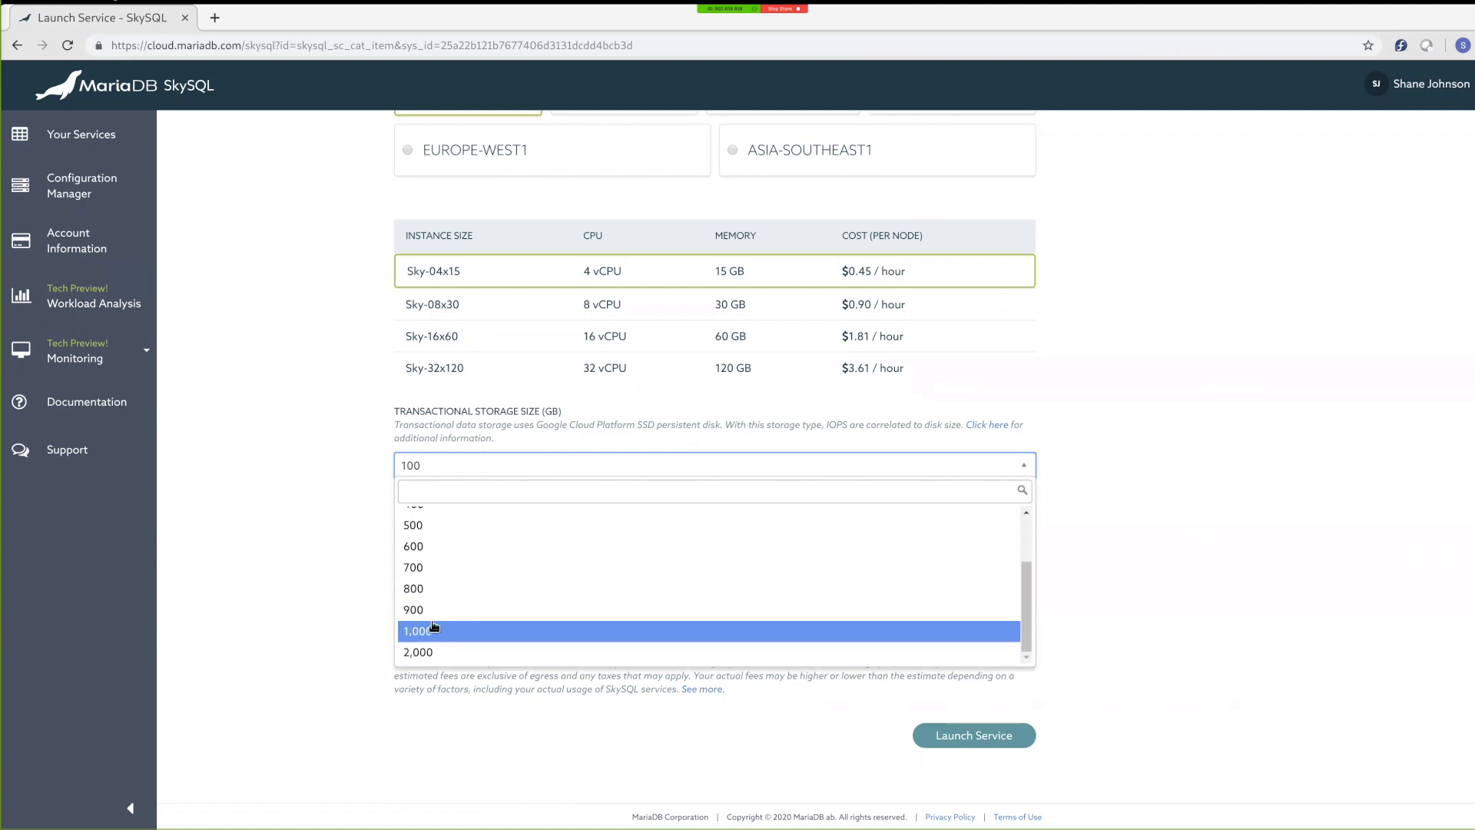
left_click(435, 631)
Step: Name the new service shane-st-test and launch it
left_click(476, 550)
type("shane-st-test")
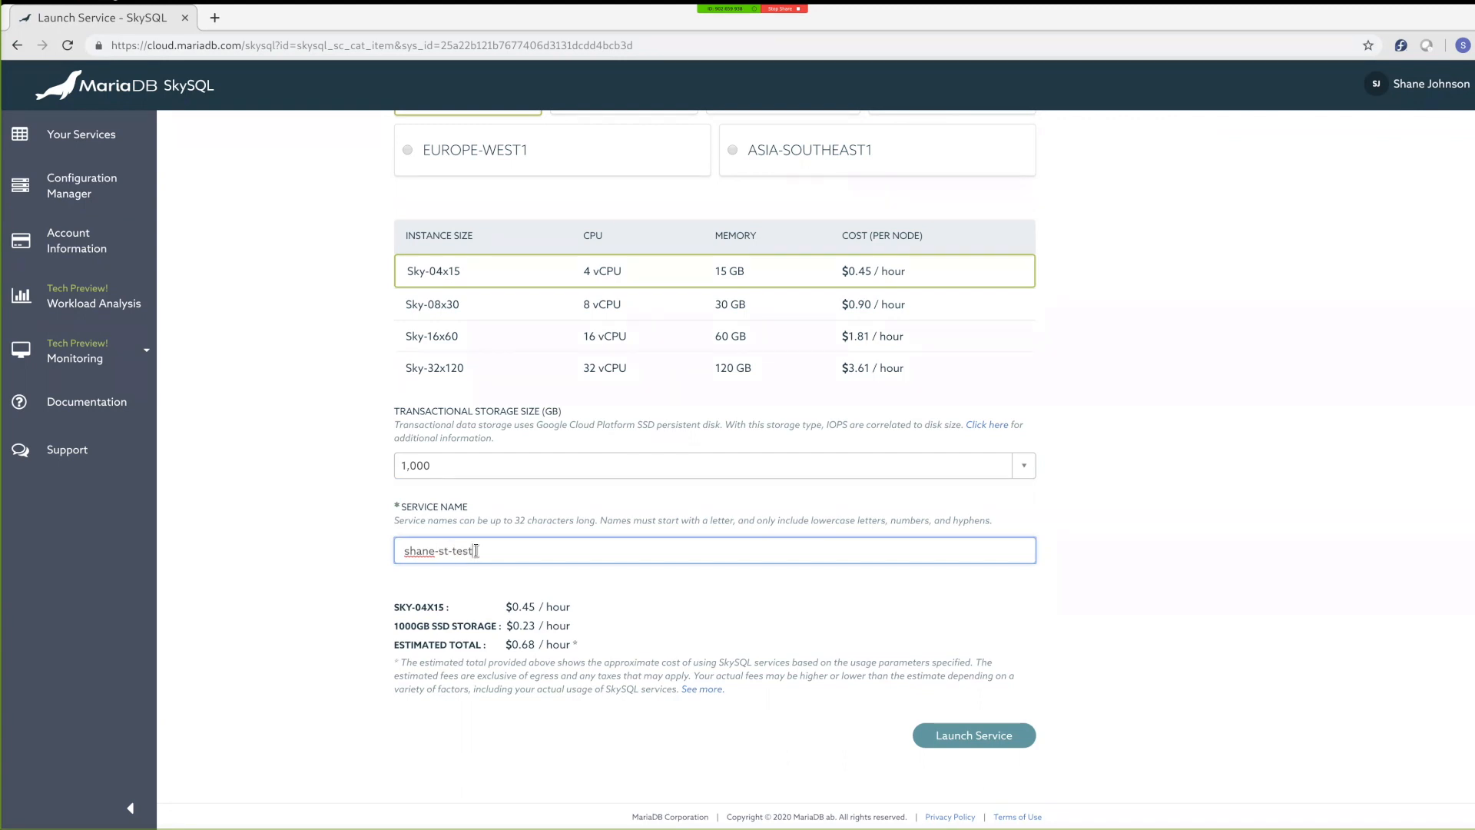
left_click(948, 735)
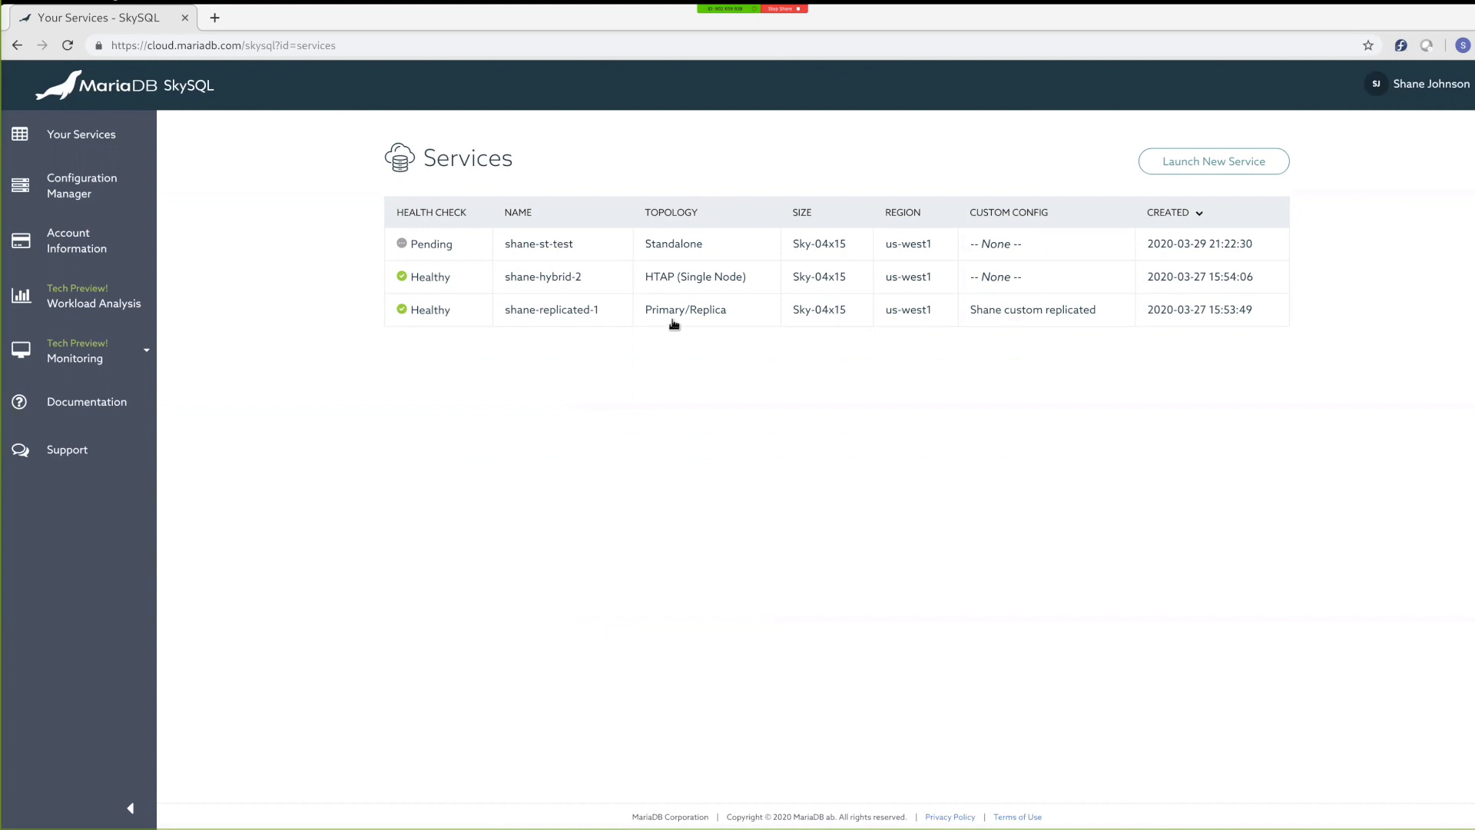
Step: Open the Primary/Replica service and inspect its IP address whitelist form and custom configuration details
left_click(741, 314)
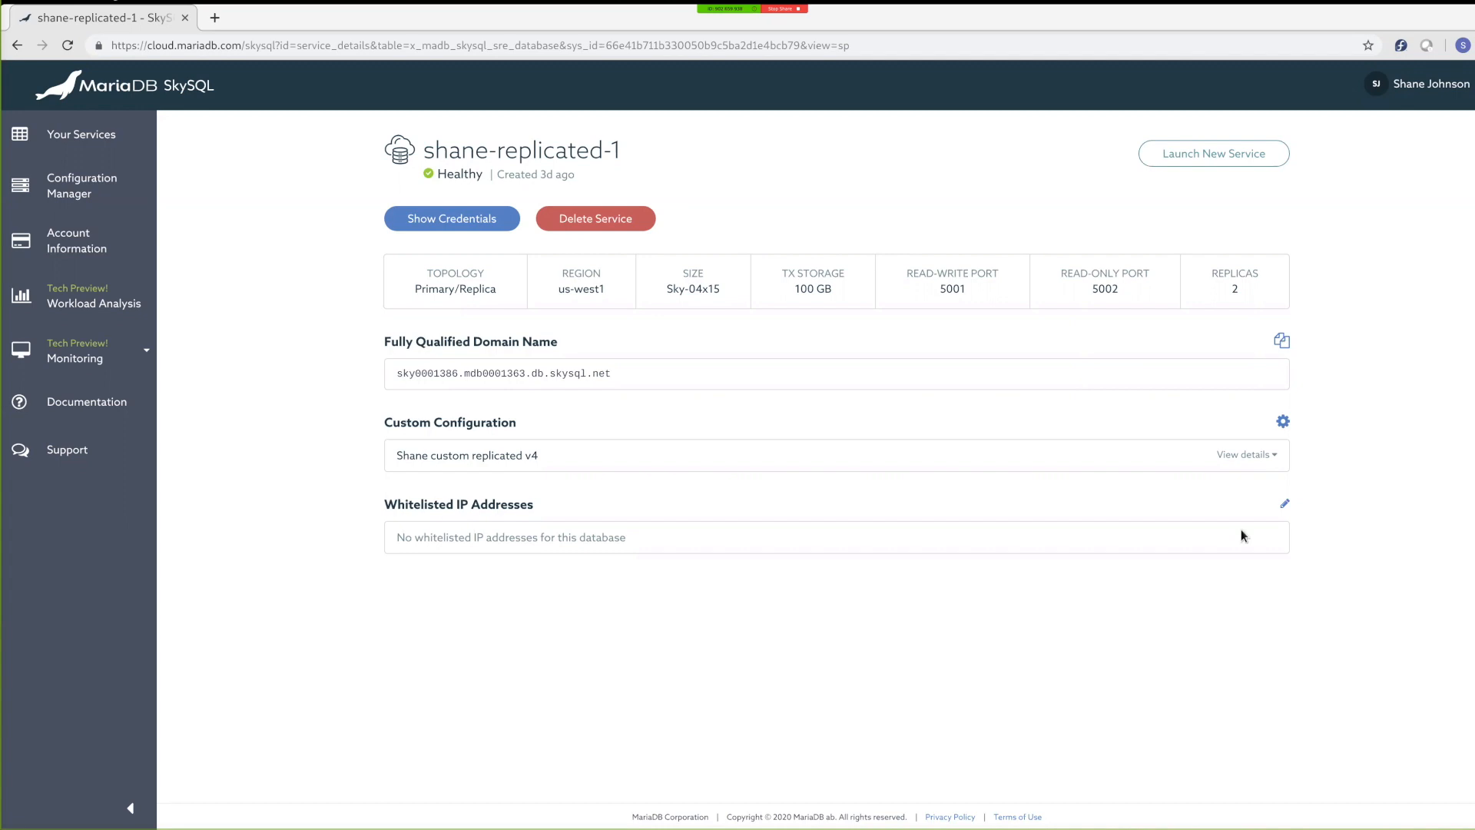
left_click(1287, 504)
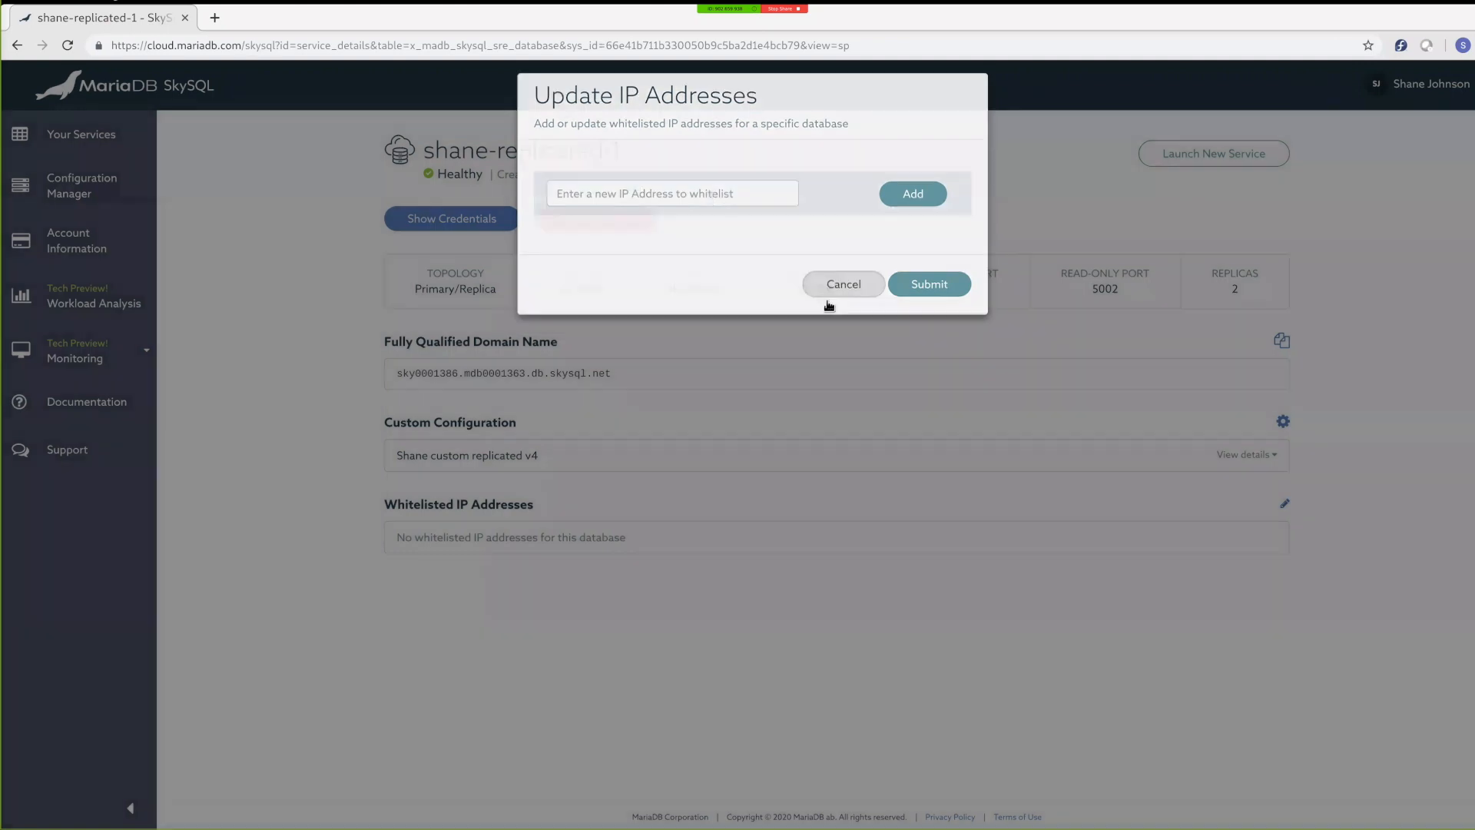
left_click(828, 299)
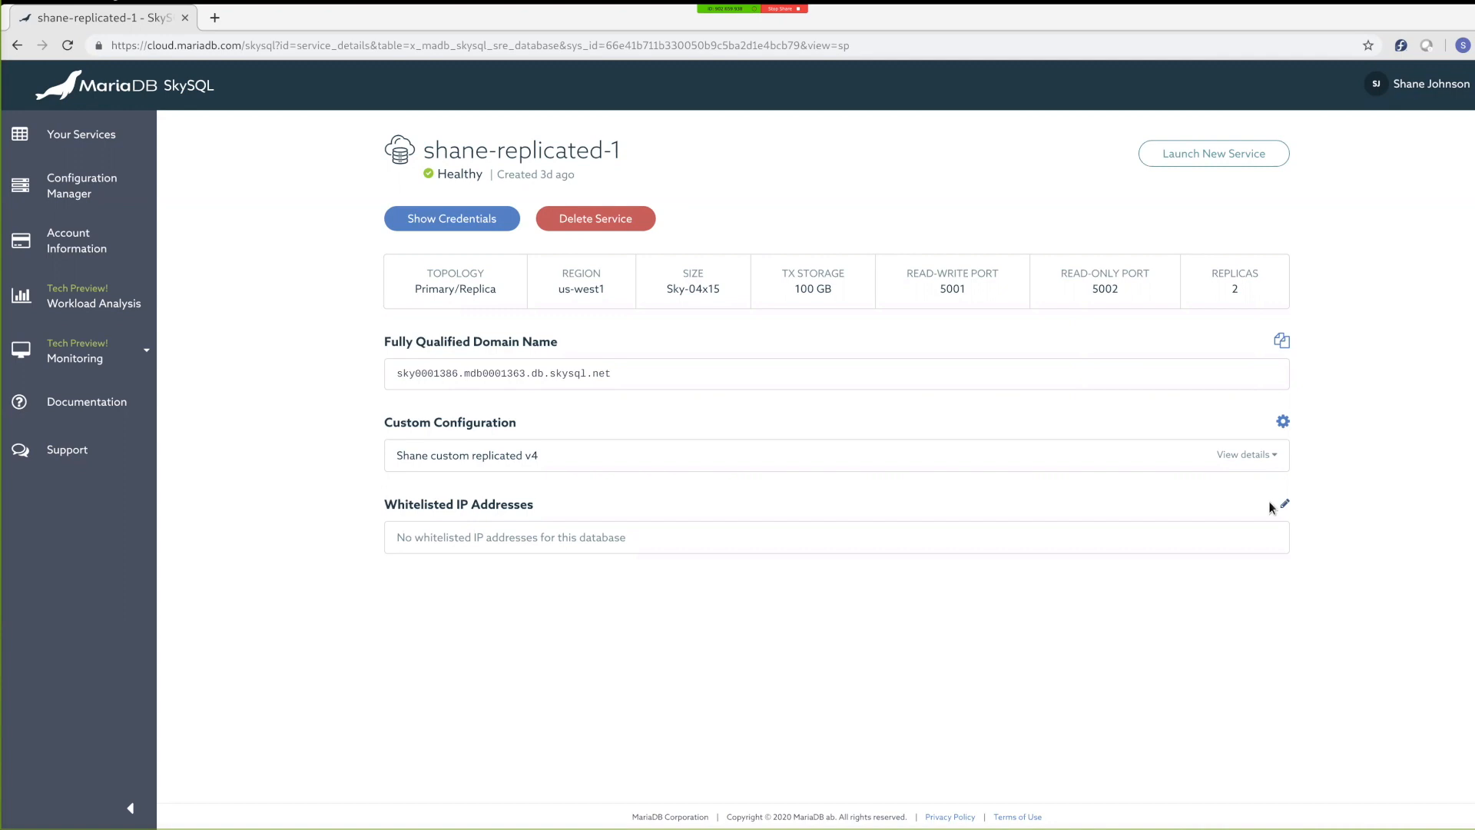
left_click(1249, 455)
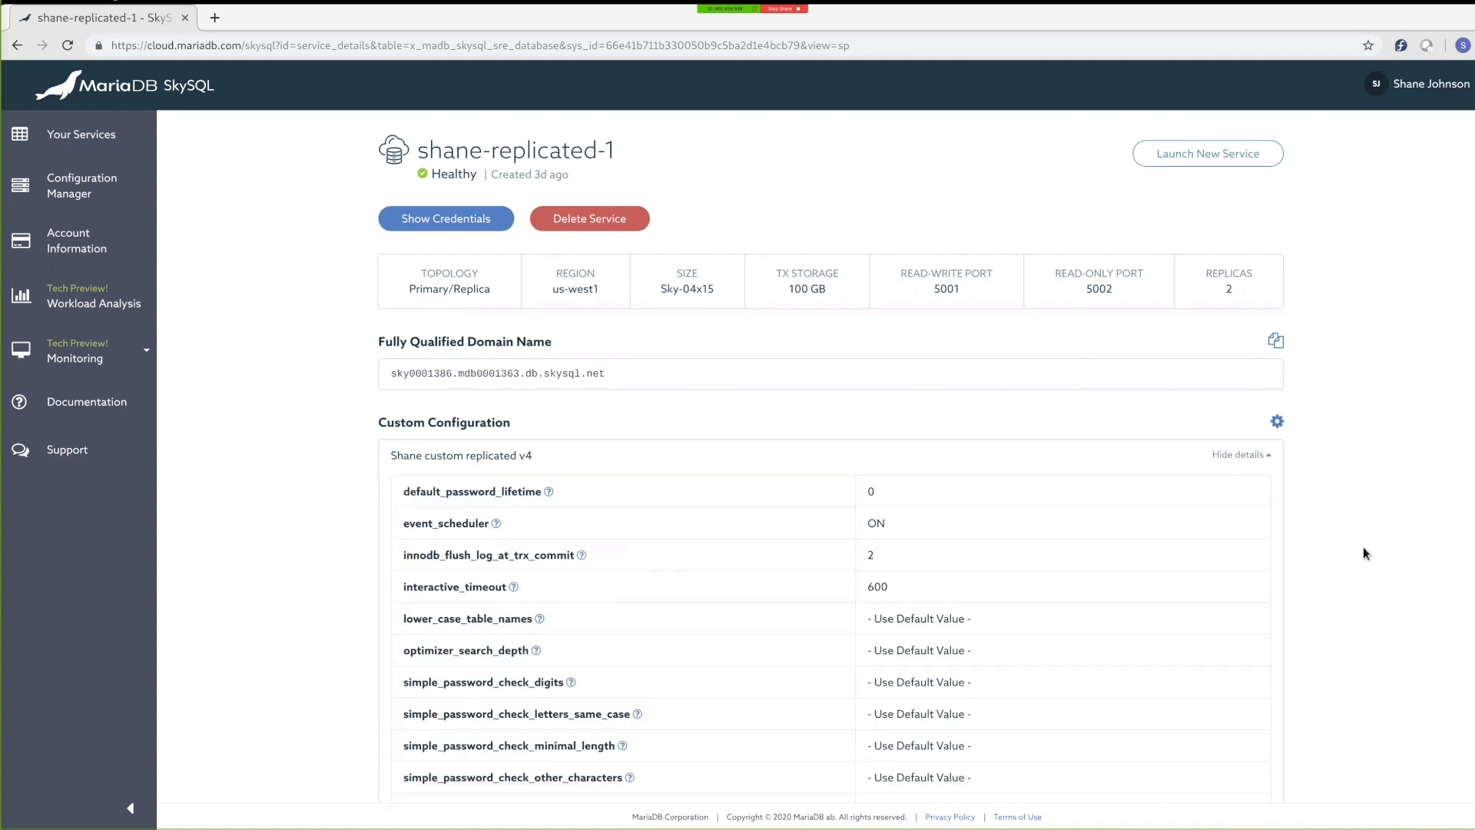
scroll(1363, 547, "down", 2)
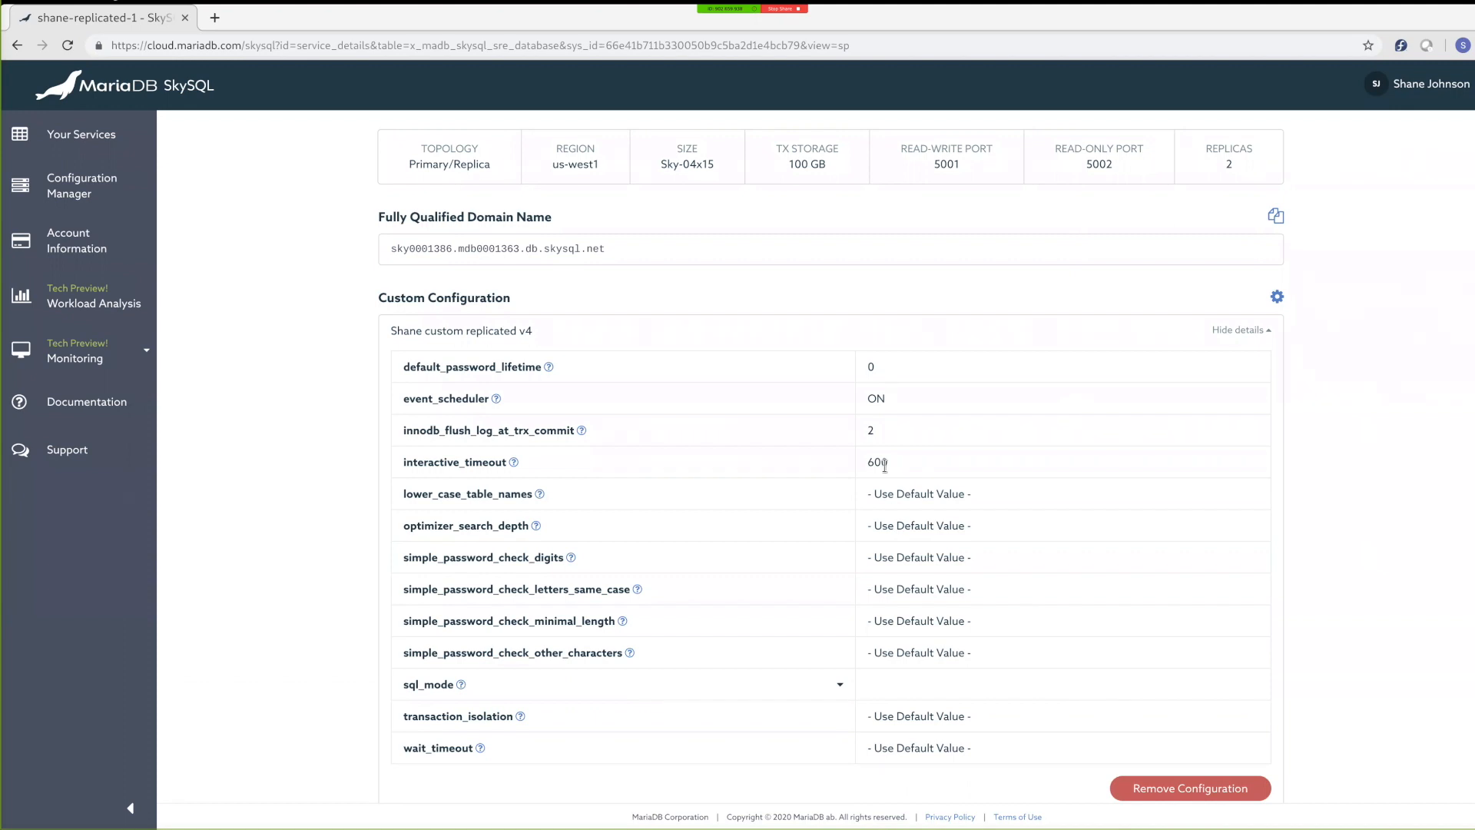
Step: Apply the Secure and fast custom configuration to the Primary/Replica service and collapse the configuration details
left_click(1278, 298)
left_click(965, 201)
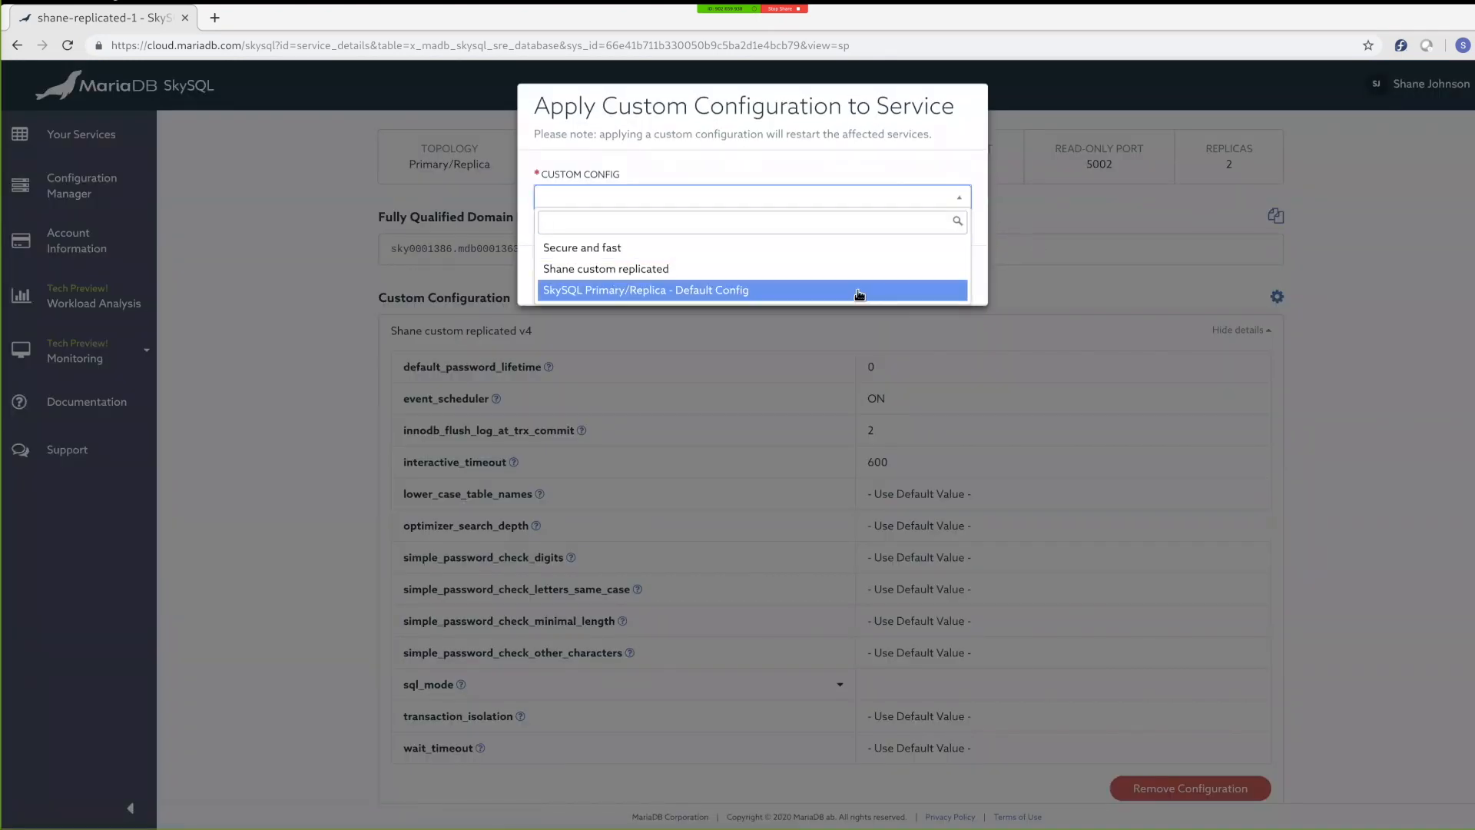
left_click(592, 249)
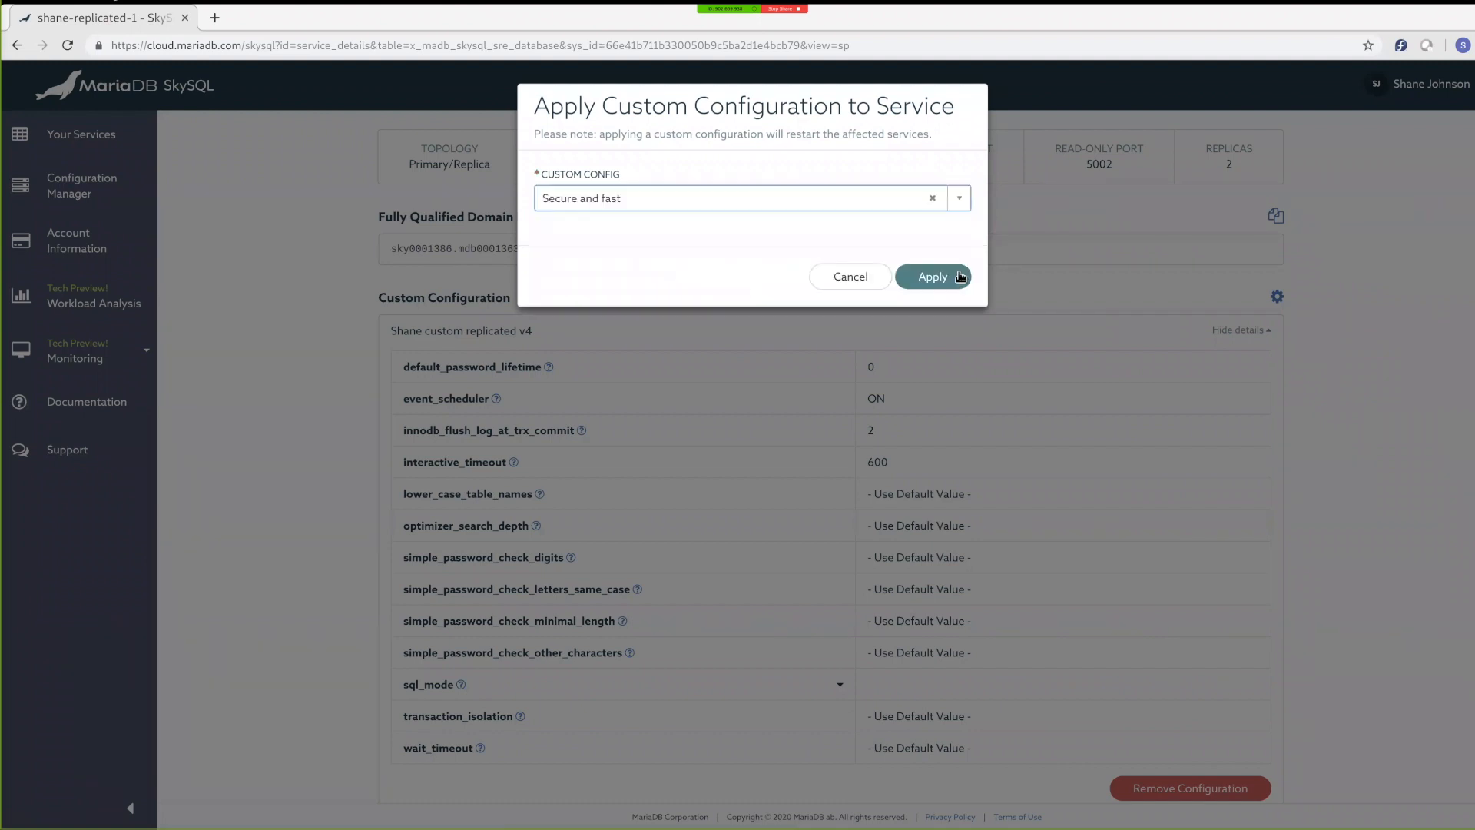
left_click(961, 278)
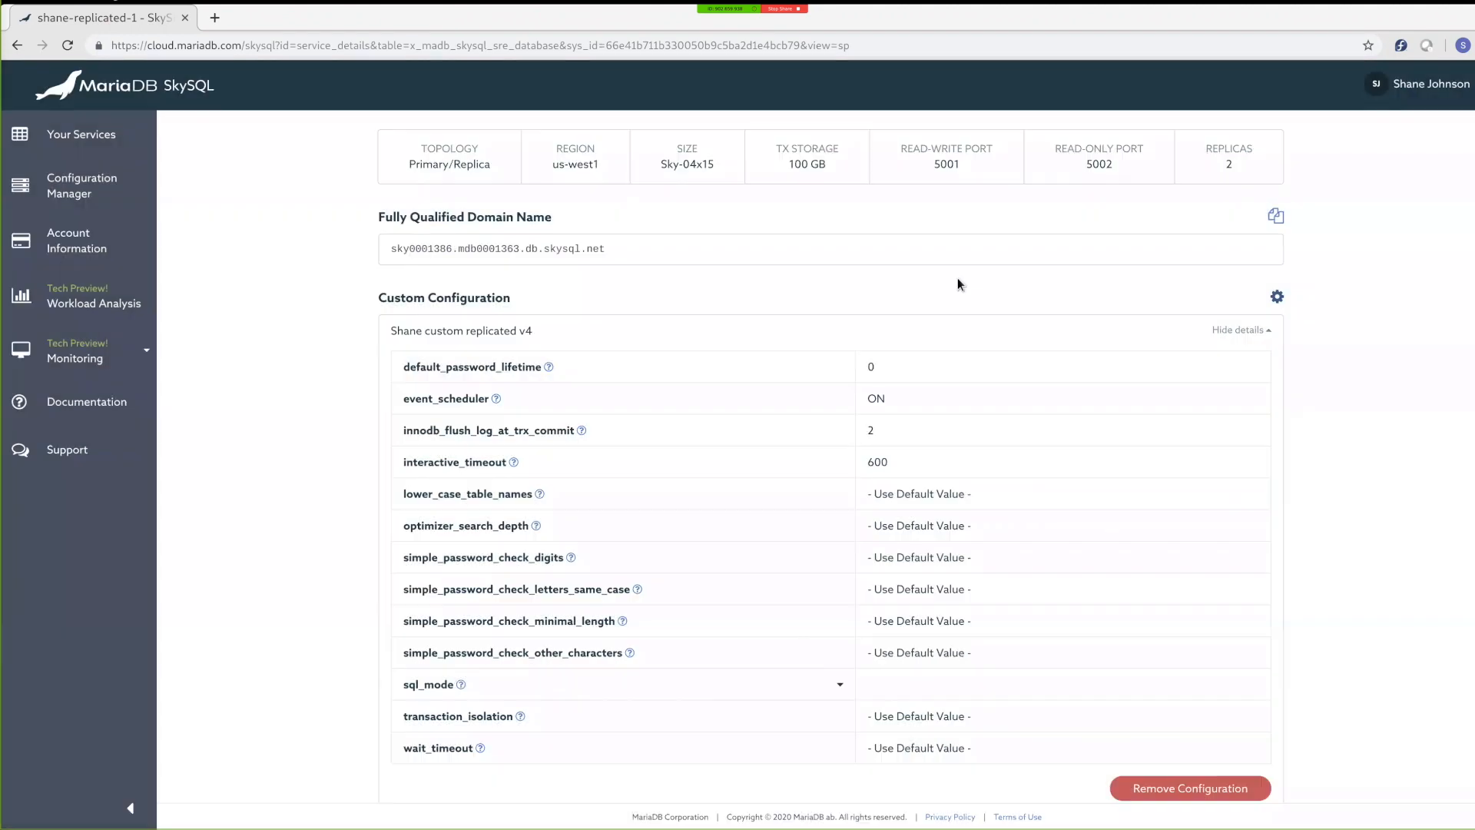
left_click(1257, 331)
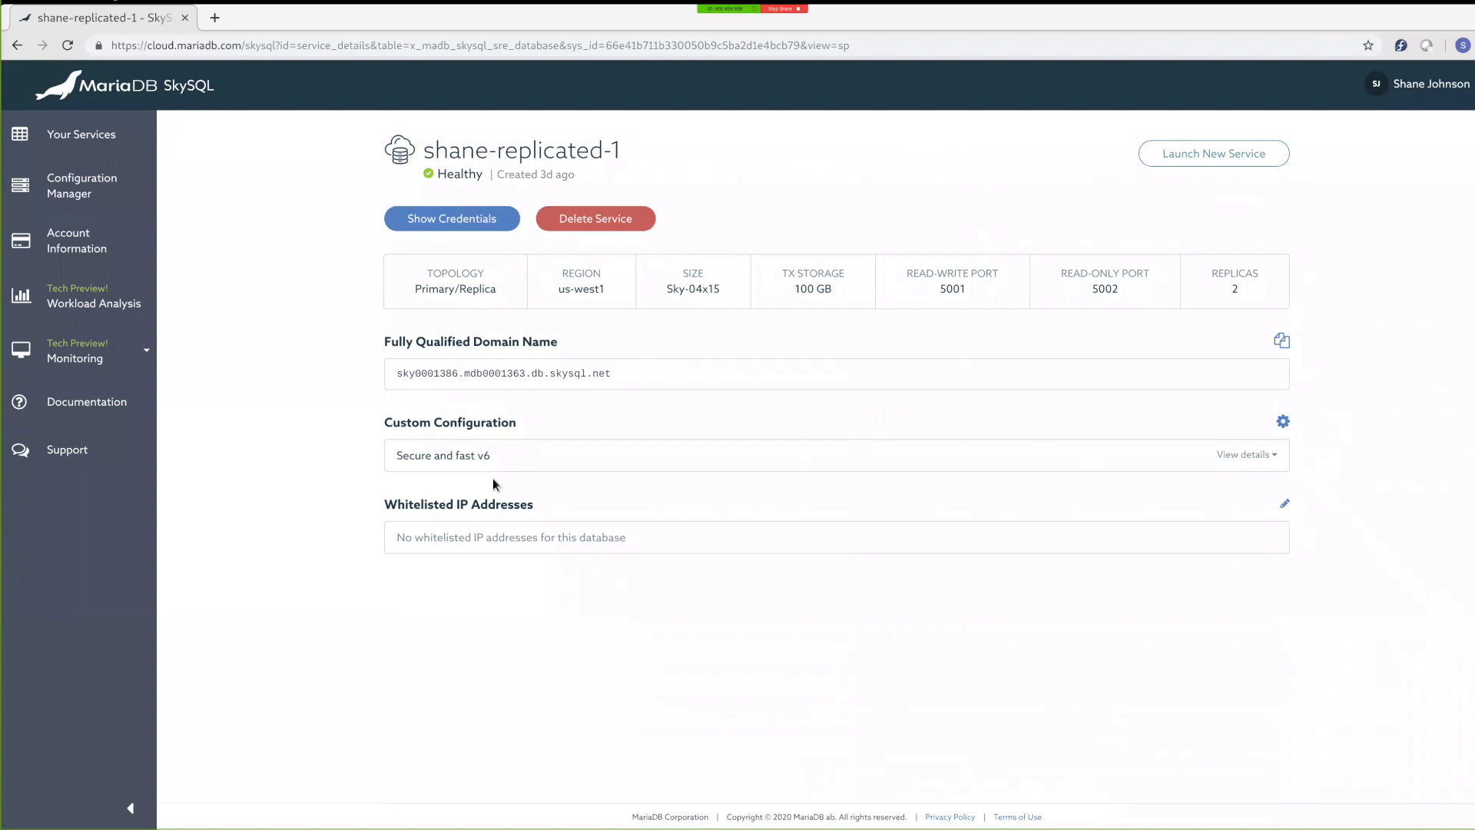
Step: Open the saved Secure and fast v6.0 configuration and review its variables and previous versions
left_click(114, 197)
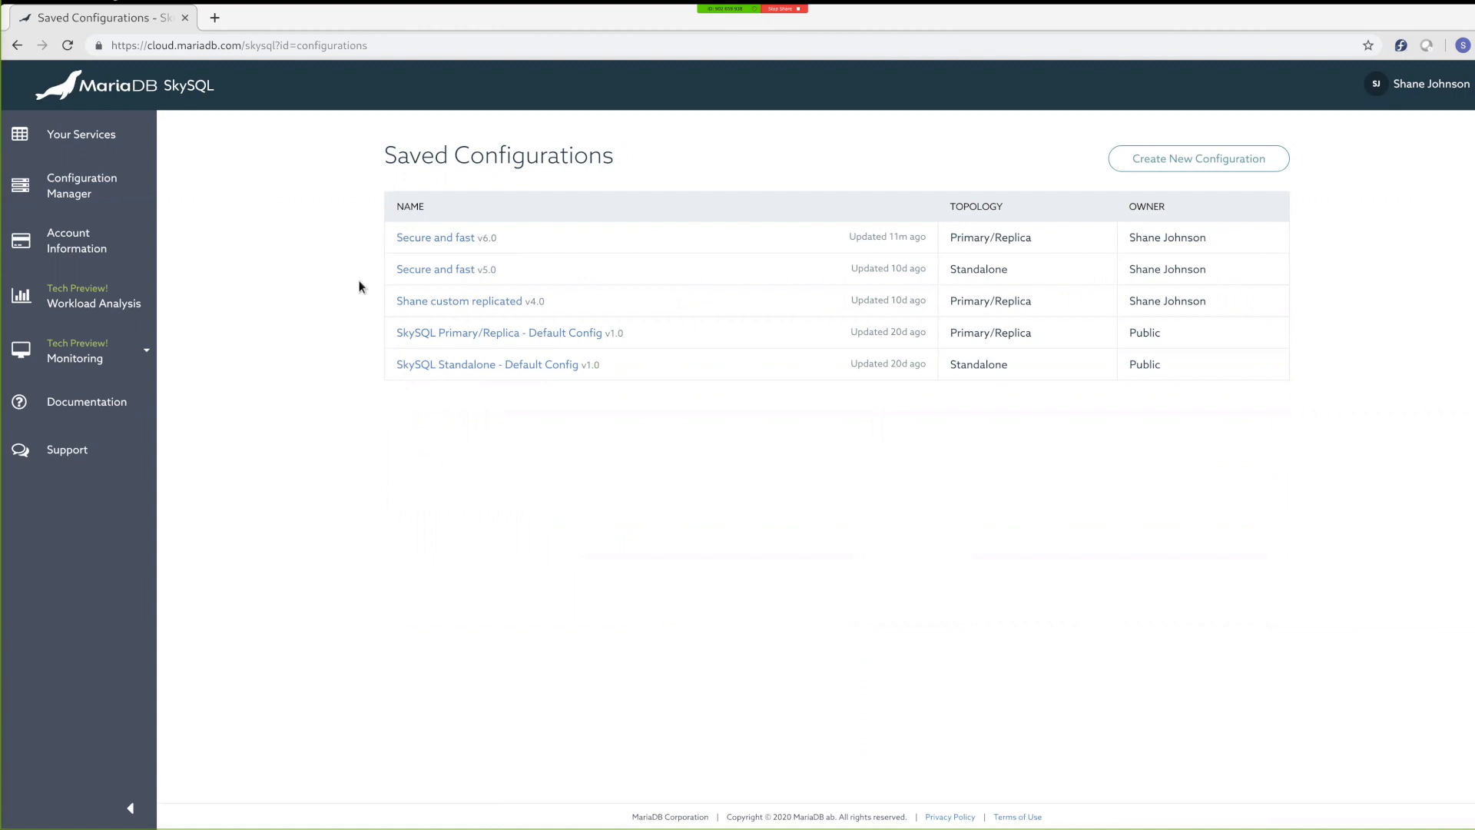
left_click(432, 241)
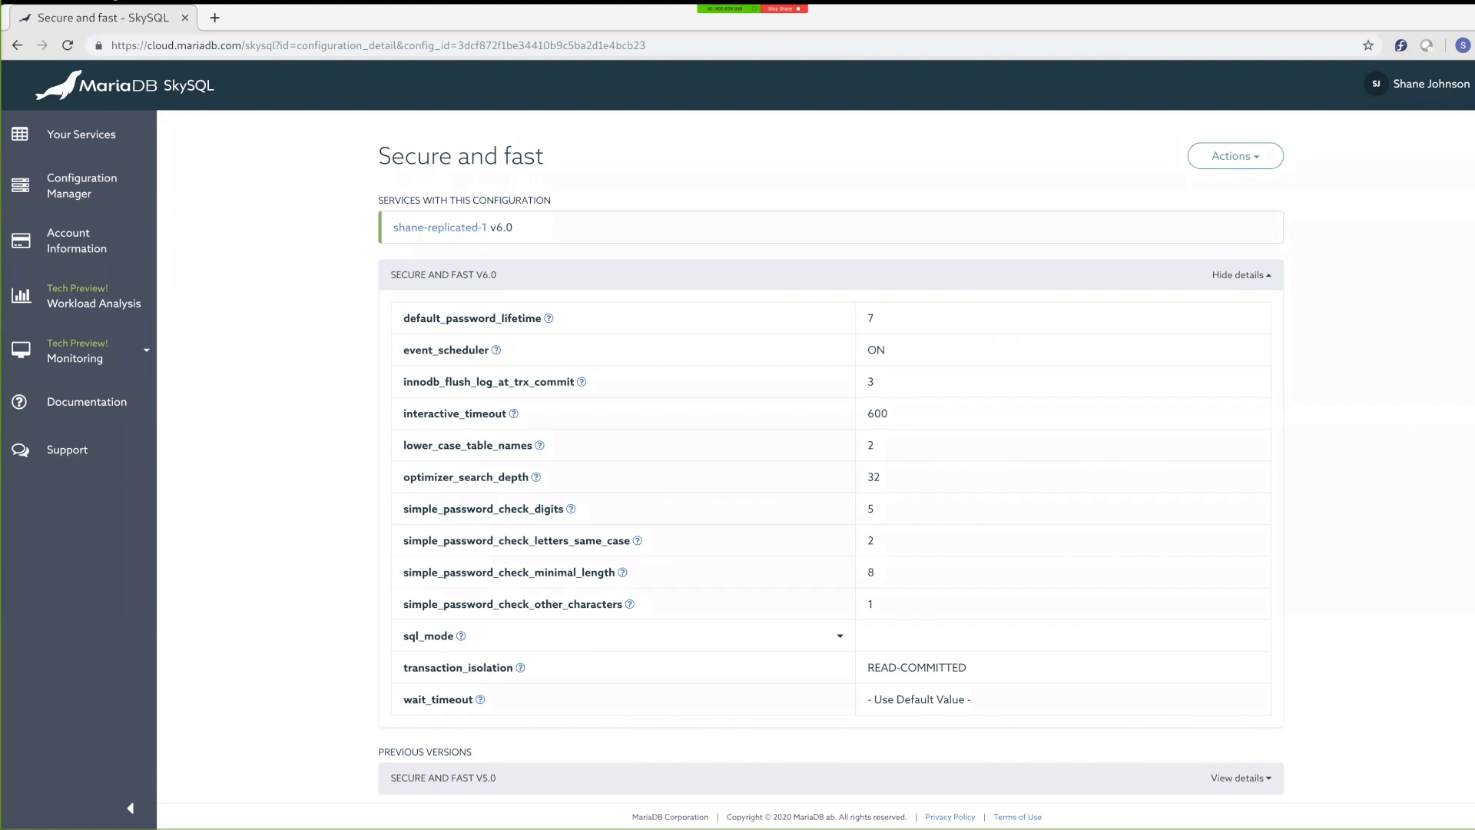
scroll(1372, 535, "down", 3)
scroll(1371, 536, "down", 1)
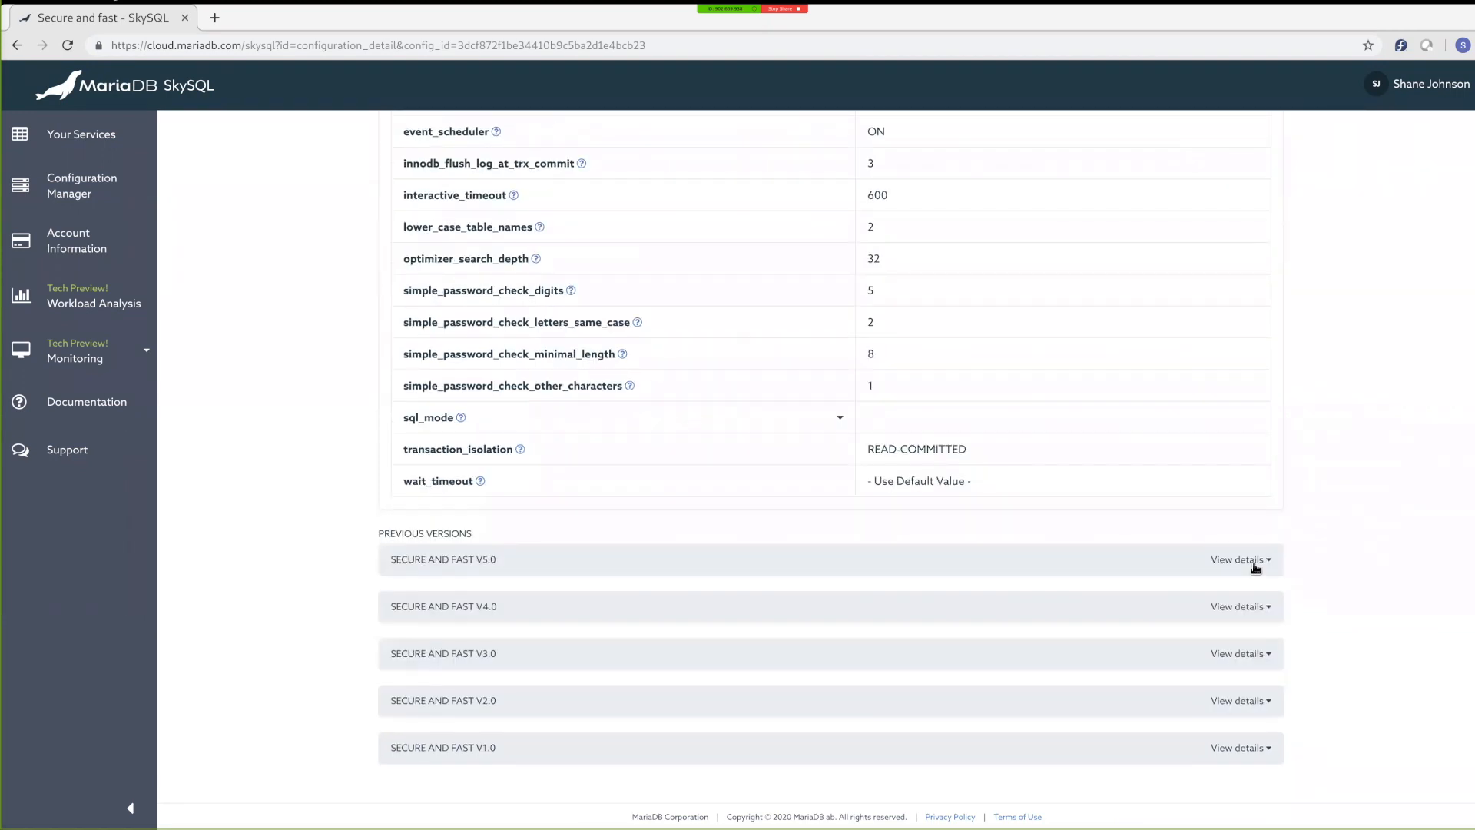
left_click(1255, 568)
left_click(1256, 566)
left_click(1257, 608)
scroll(1373, 522, "up", 3)
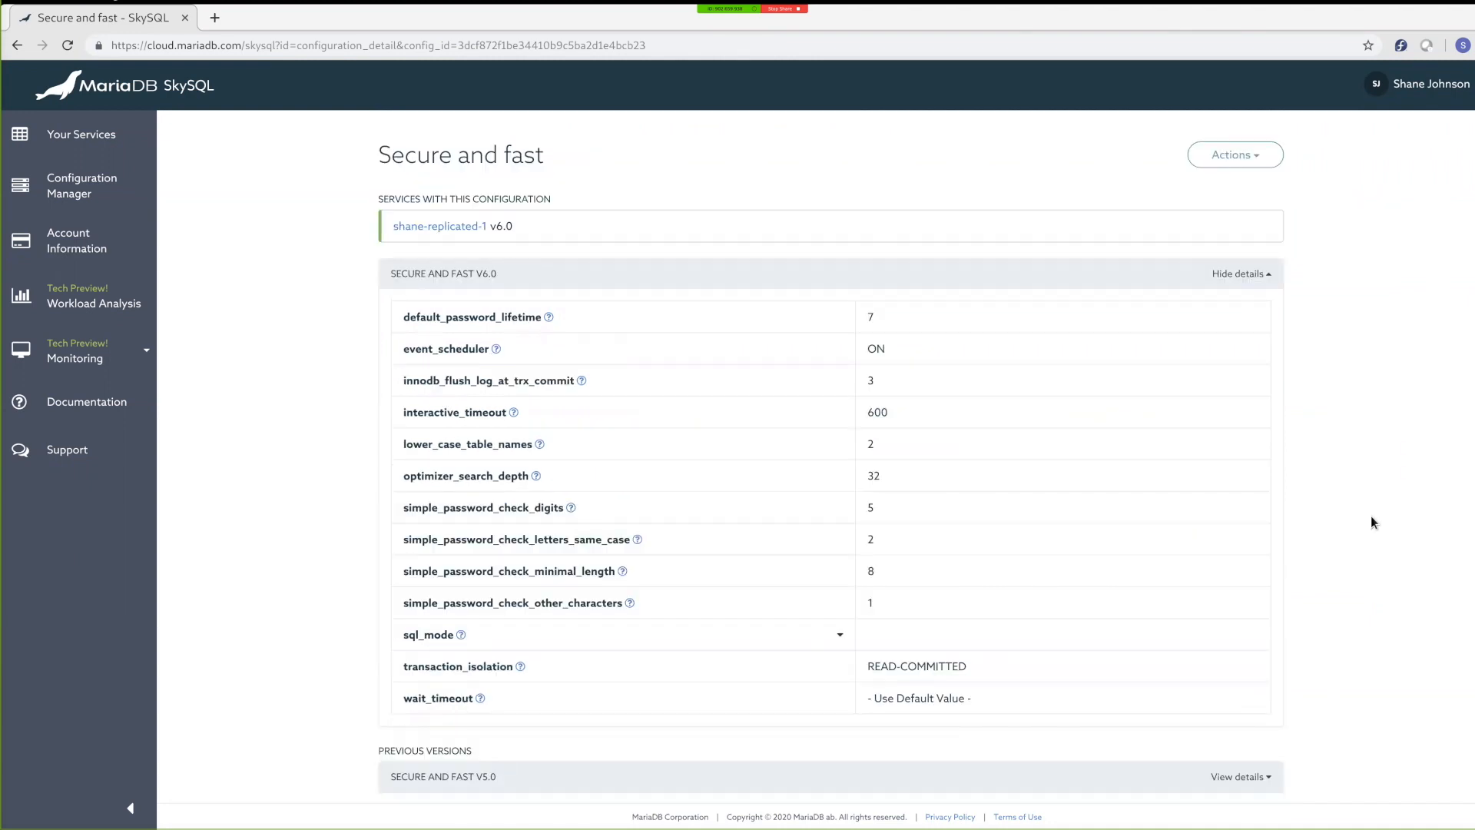
Step: Edit the Secure and fast configuration, setting default_password_lifetime to 30 and innodb_flush_log_at_trx_commit to 1, and save it
left_click(1262, 163)
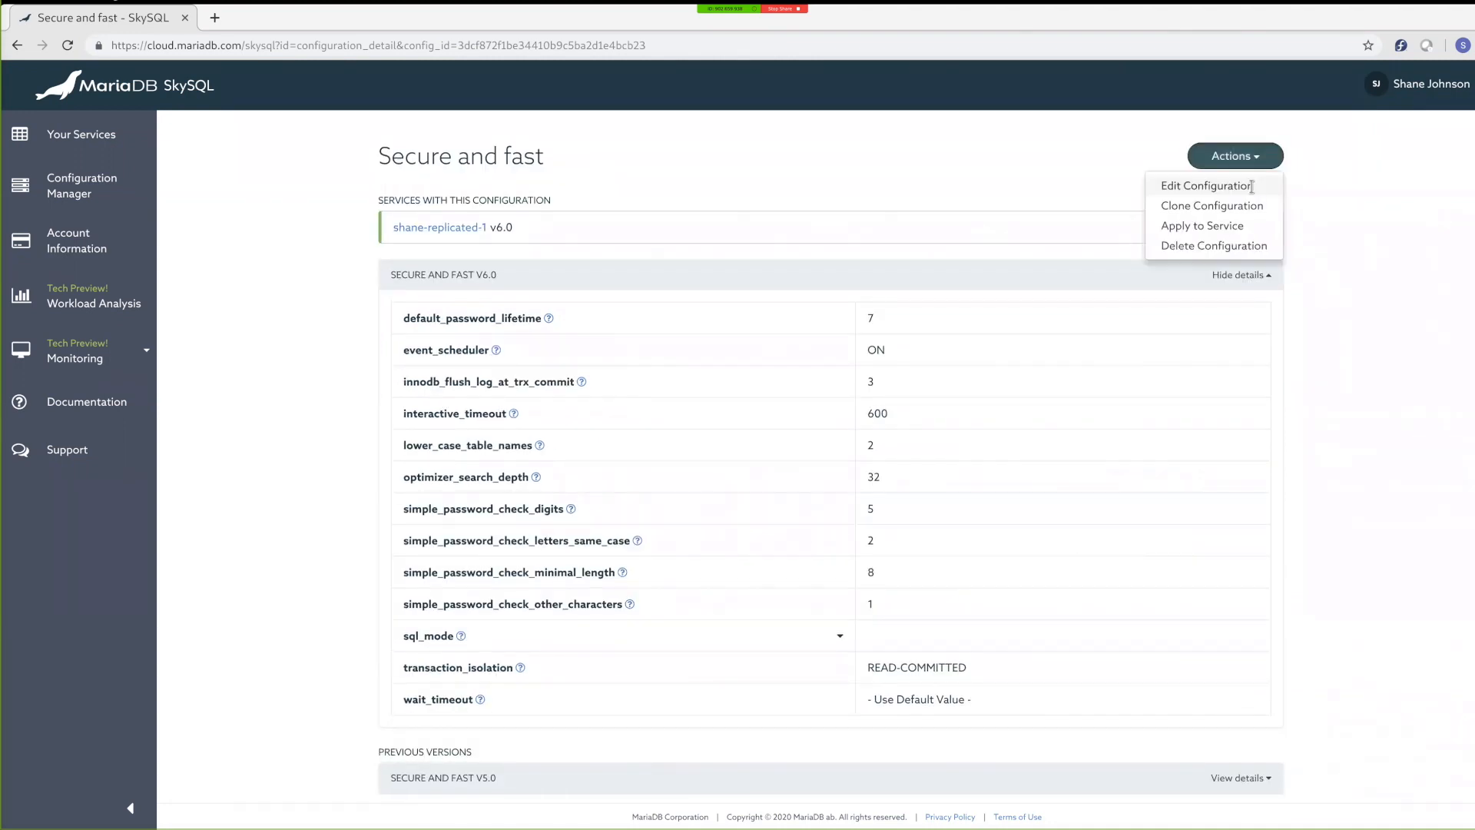
left_click(1252, 187)
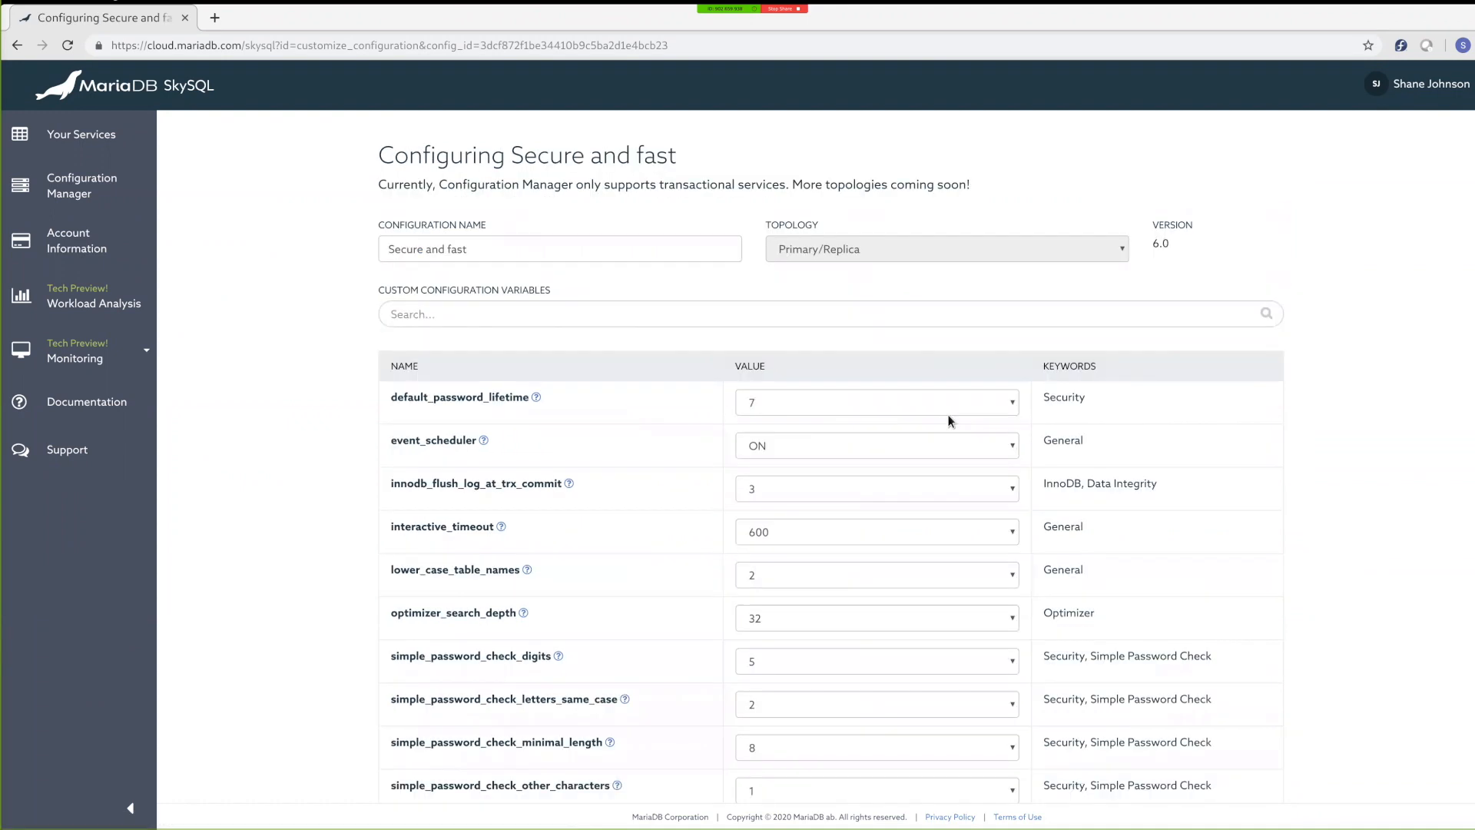
left_click(919, 403)
left_click(876, 482)
left_click(840, 489)
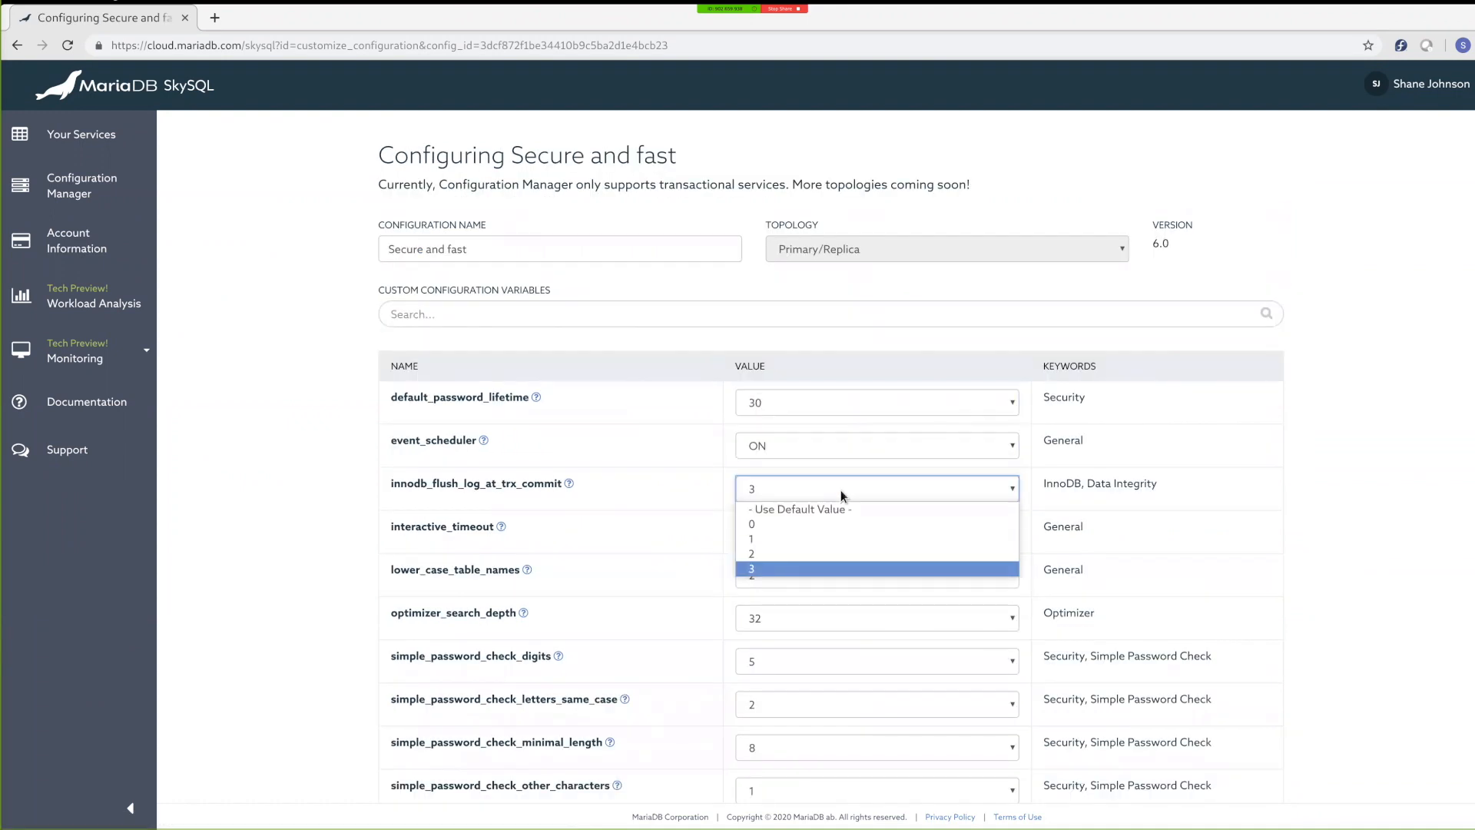
left_click(821, 541)
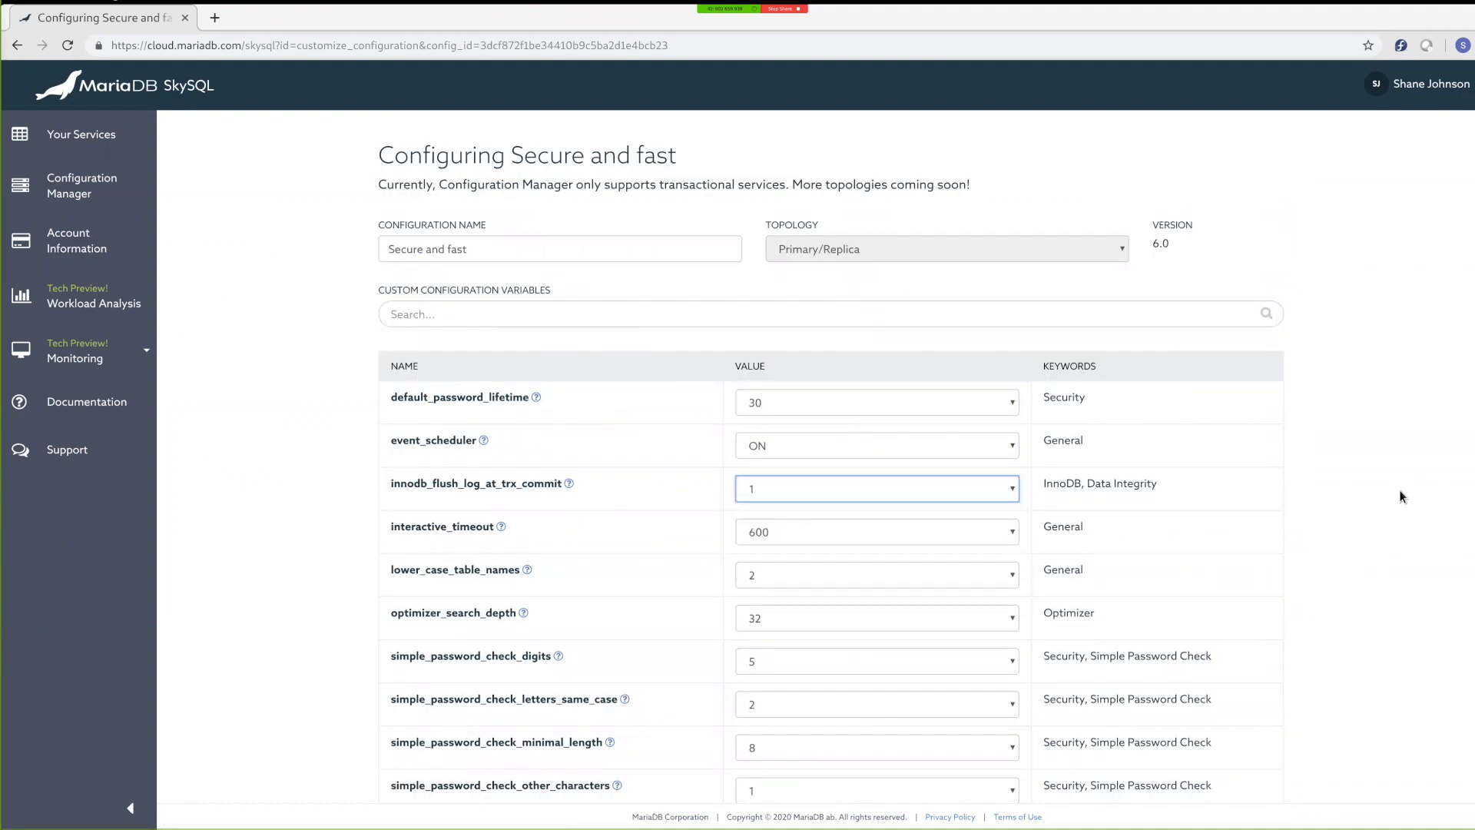
scroll(1399, 491, "down", 3)
left_click(1248, 766)
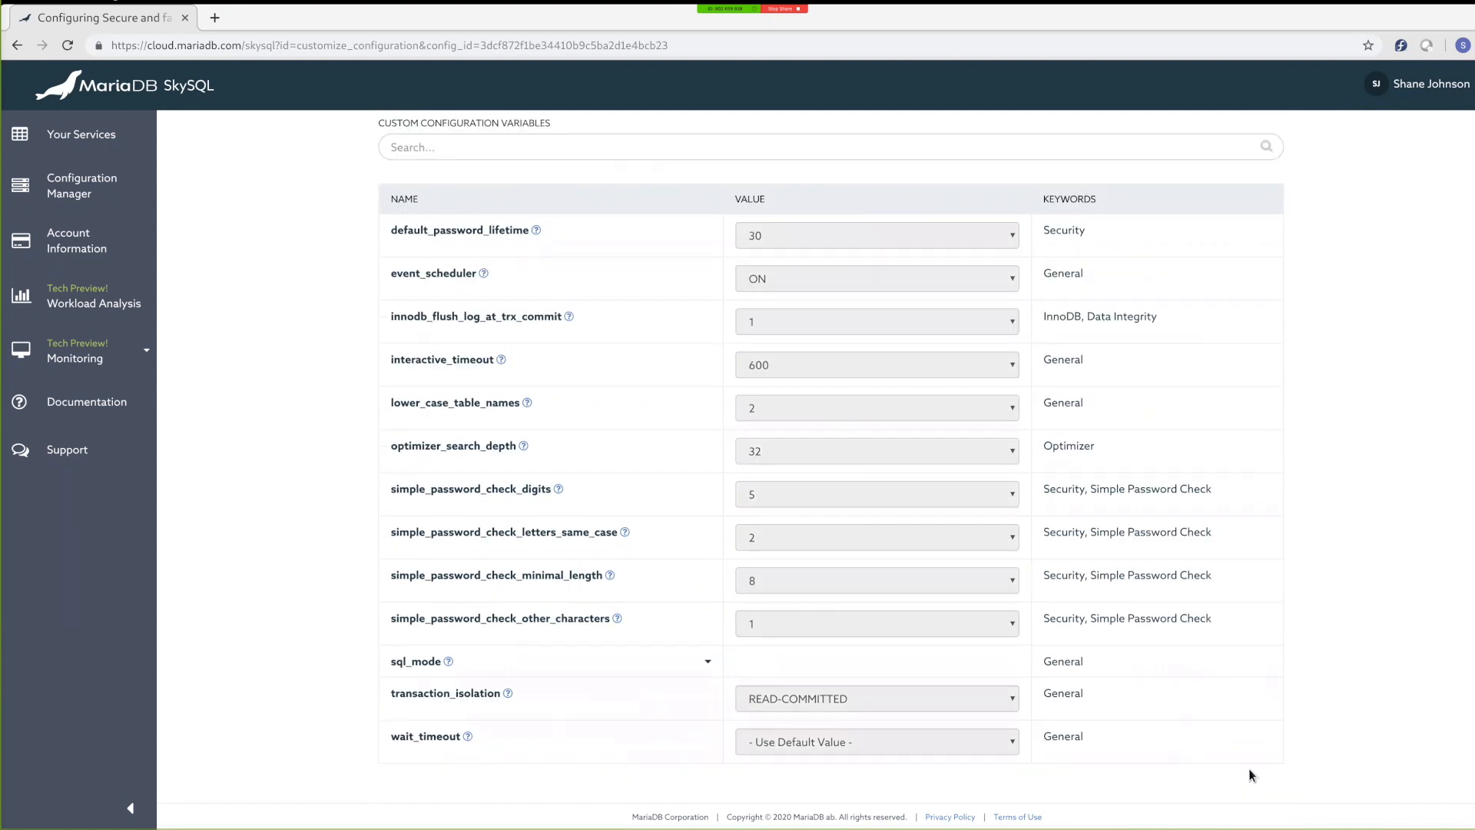
scroll(1422, 557, "up", 3)
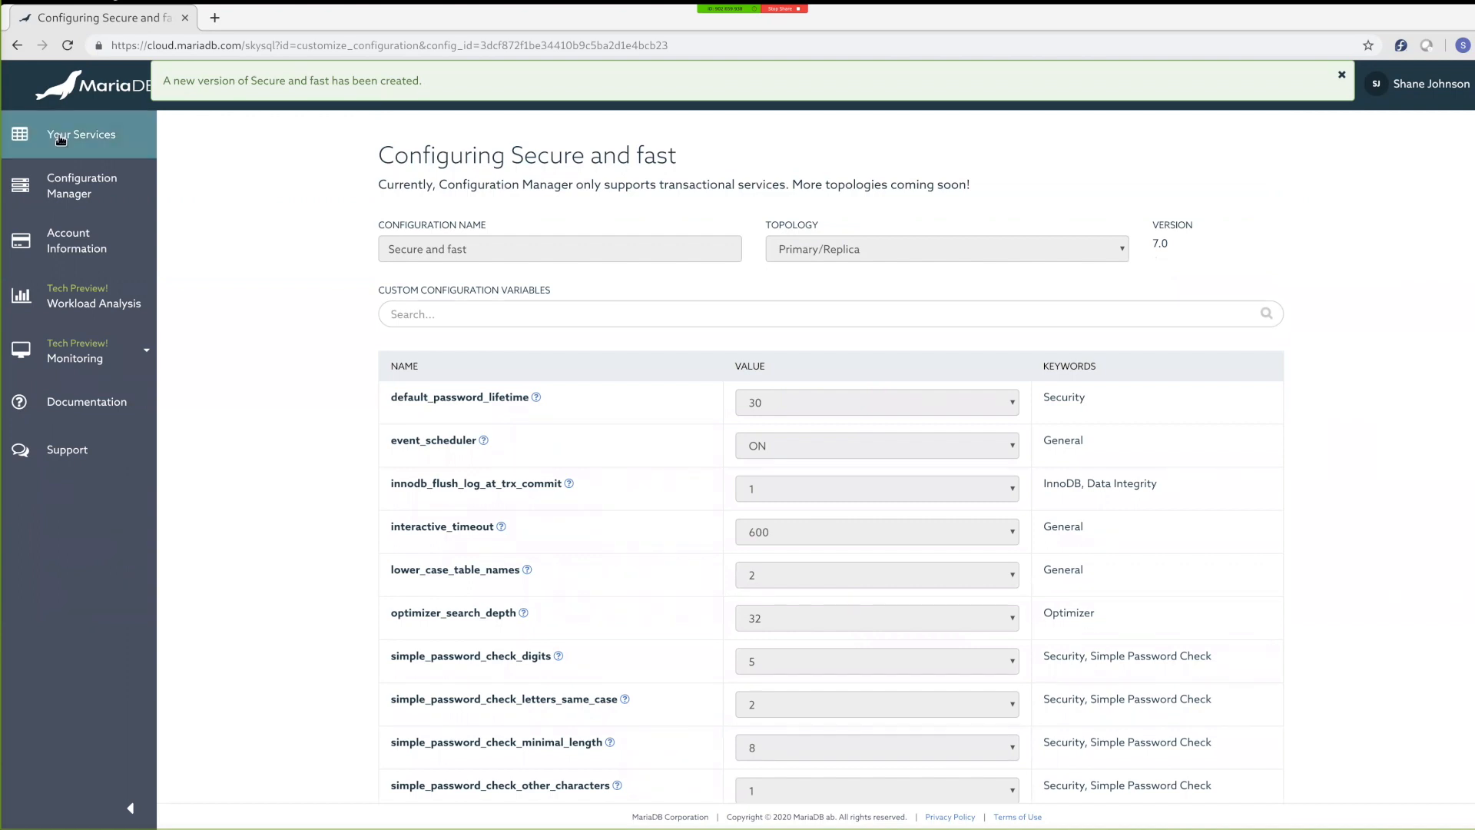
Step: Return to the Primary/Replica service and reapply the Secure and fast configuration to update it to the newest version
left_click(85, 146)
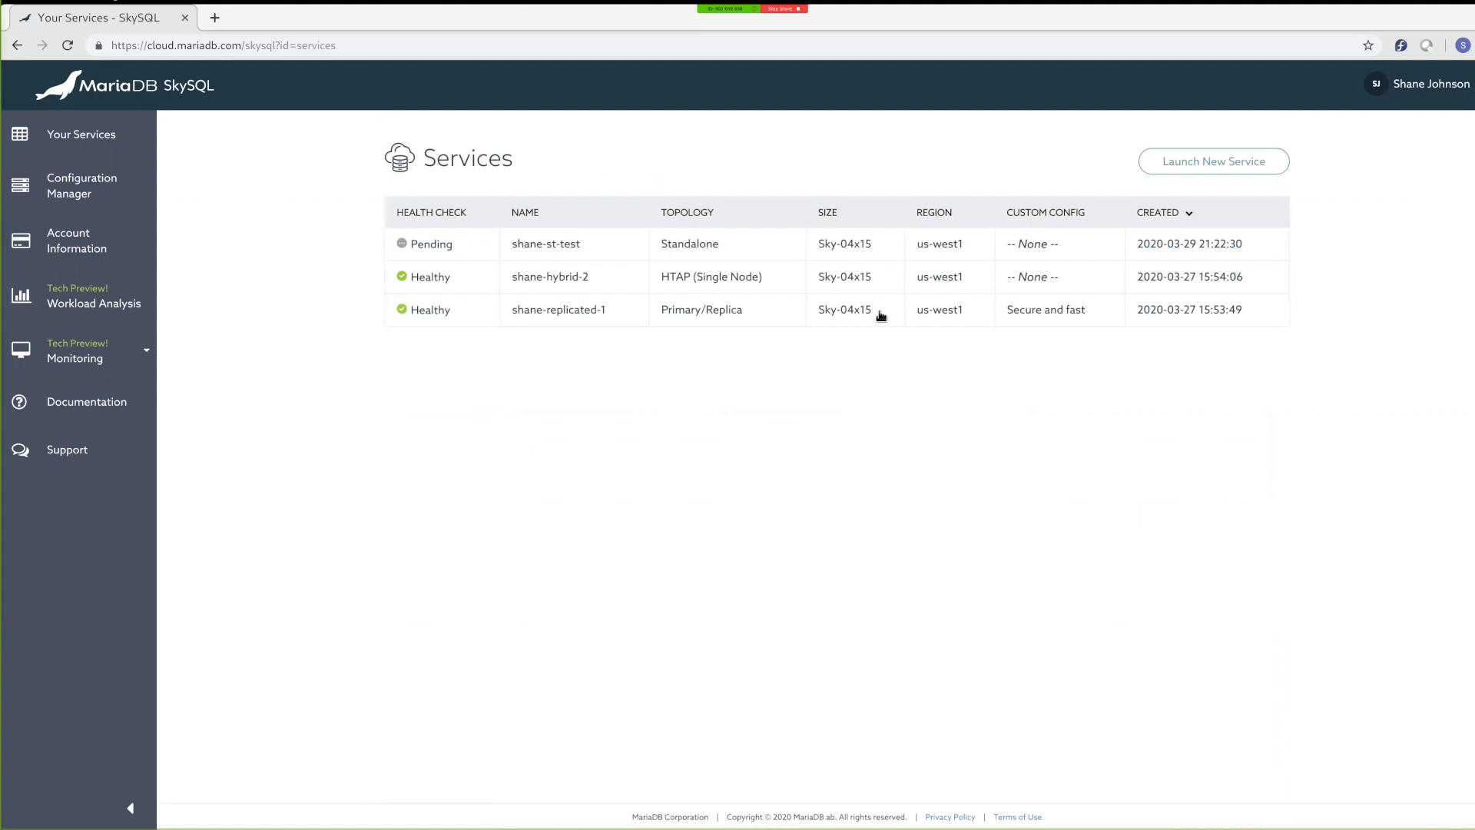
left_click(881, 315)
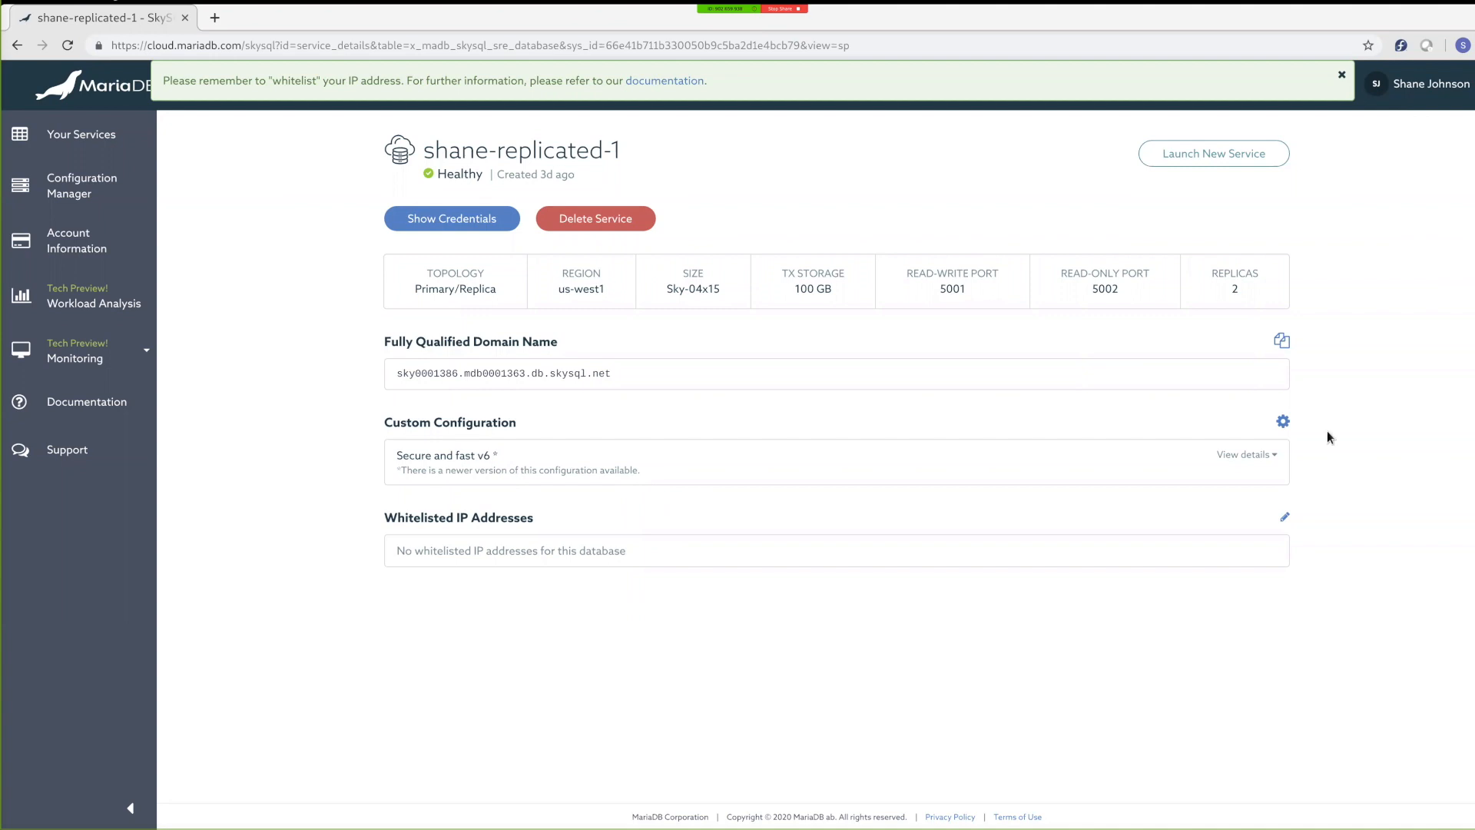
left_click(1283, 423)
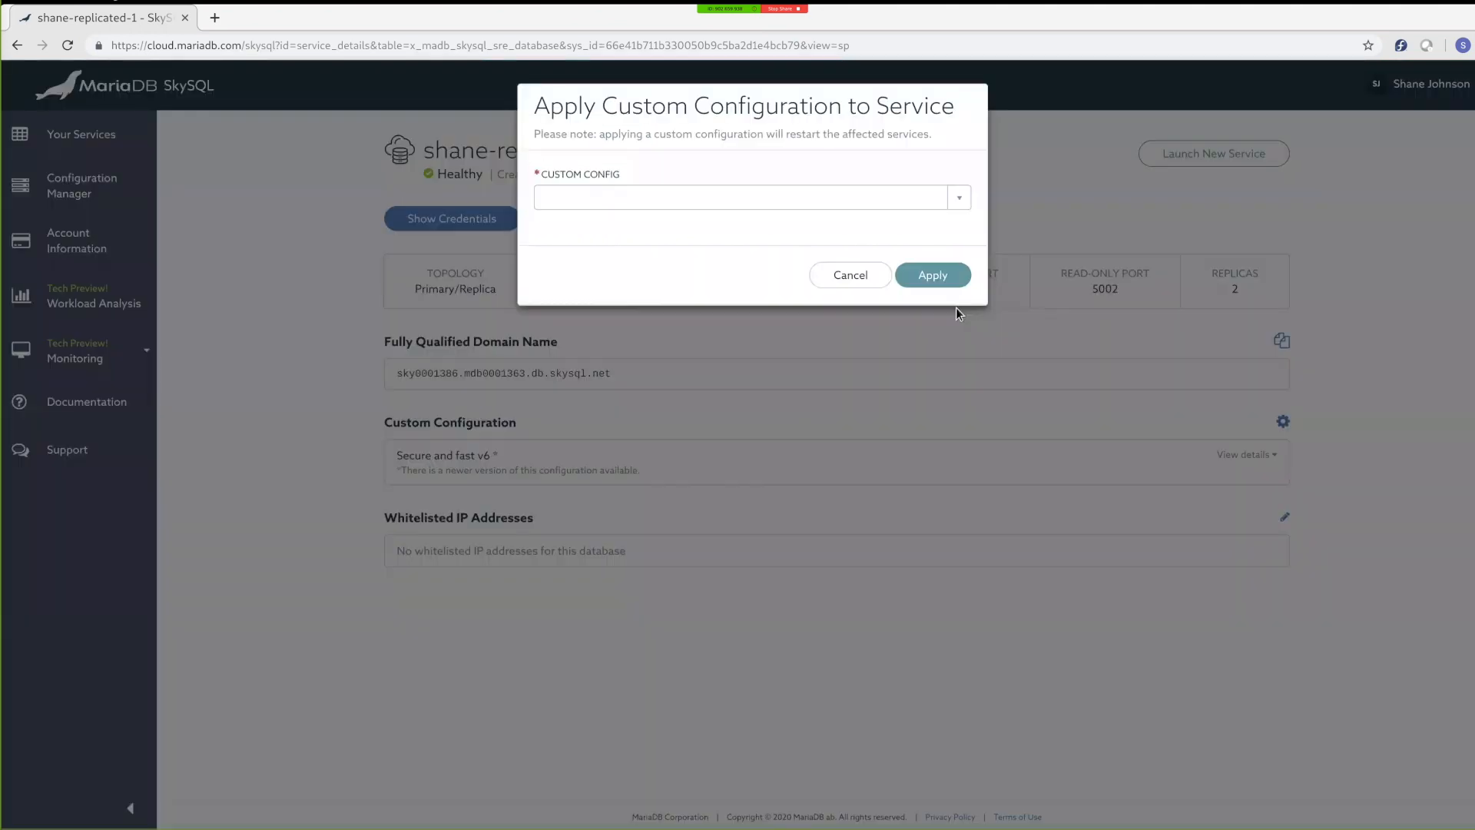
left_click(962, 200)
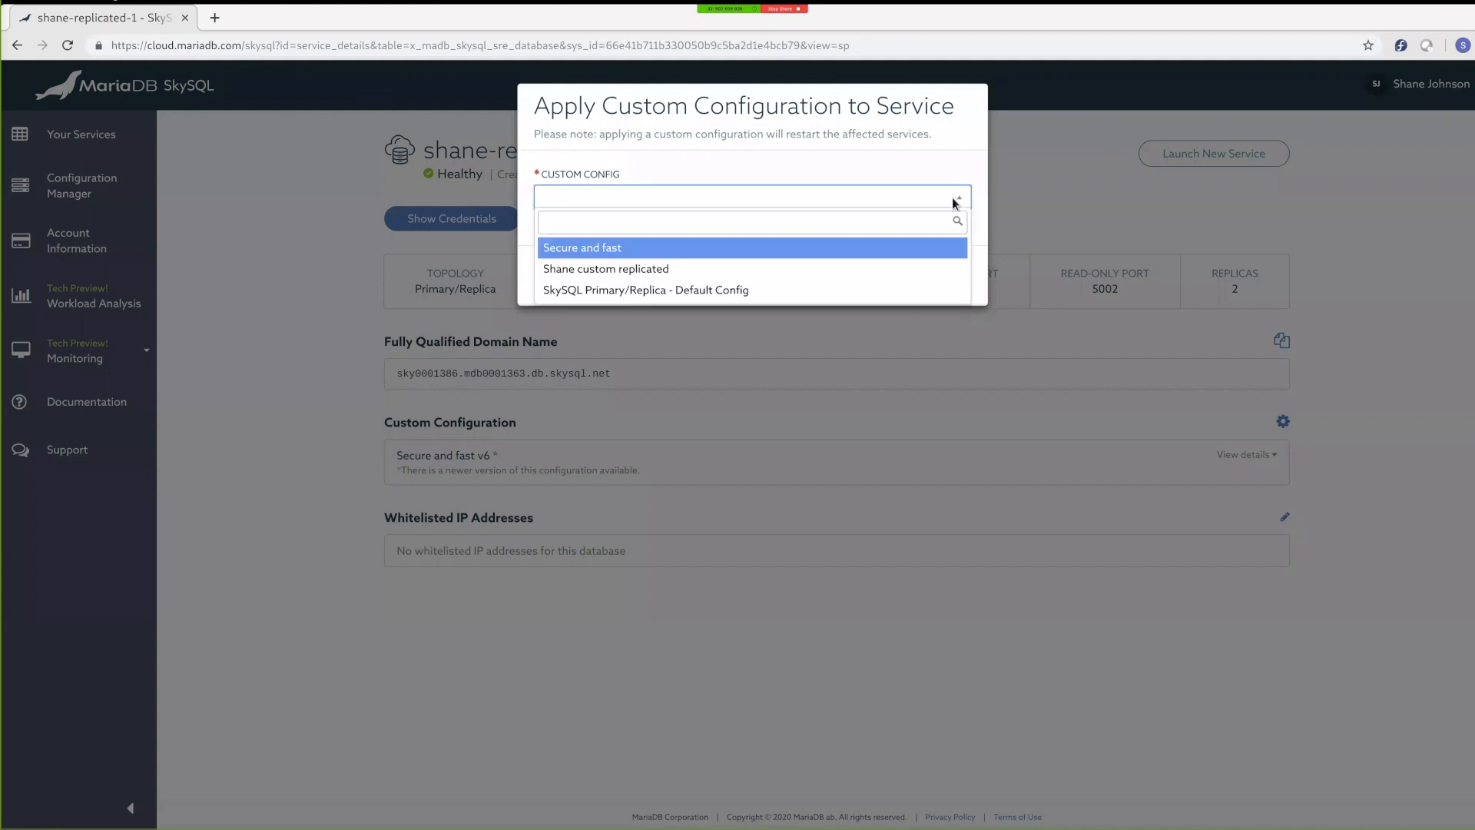
left_click(637, 248)
left_click(928, 278)
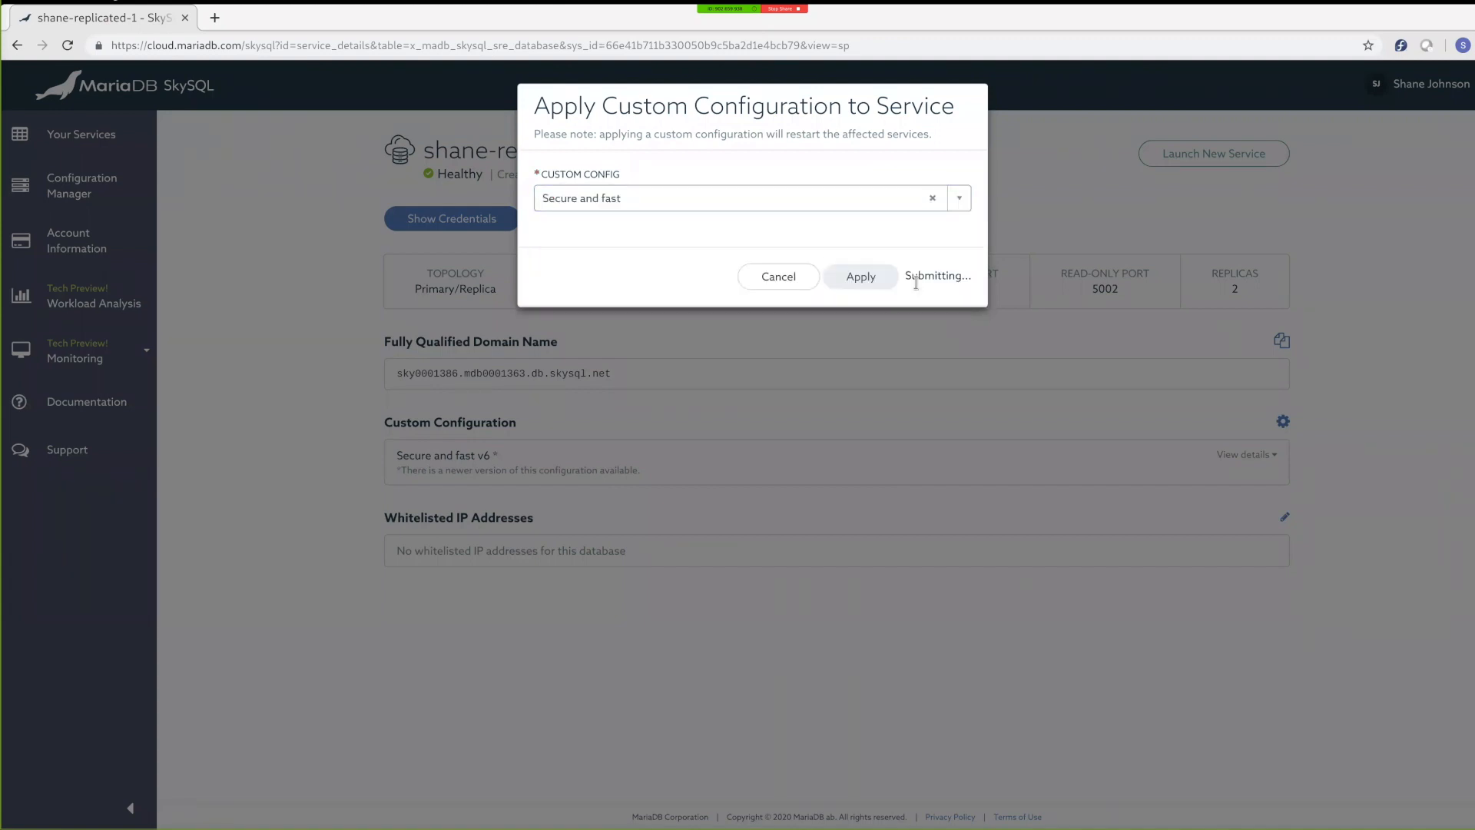